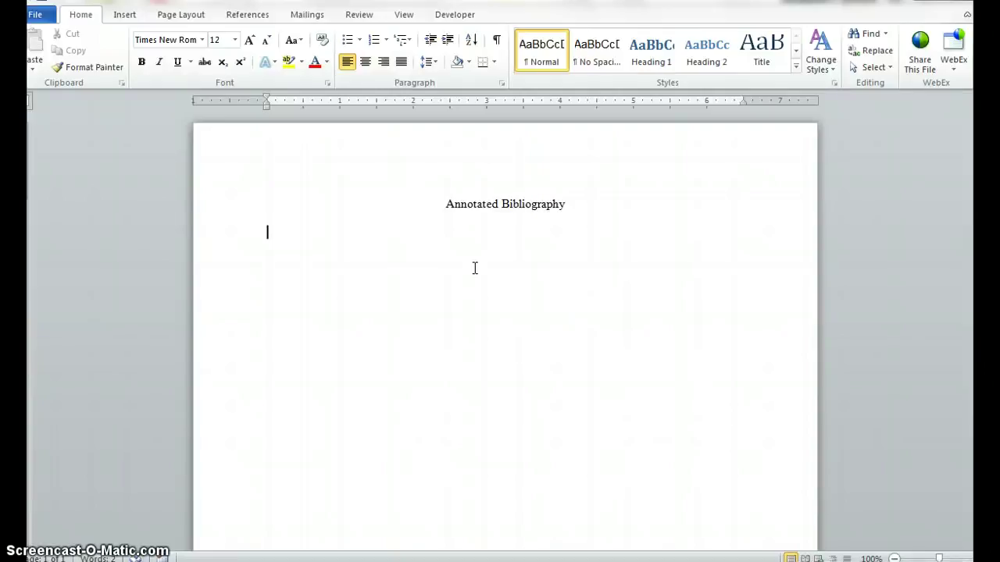
Paste the article's author line below the Annotated Bibliography title and insert two blank lines above it
text(Szu-Han Wang1–4, Ca´tia M Teixeira1–3, Anne LWheeler1,3 & Paul W Frankland1–3)
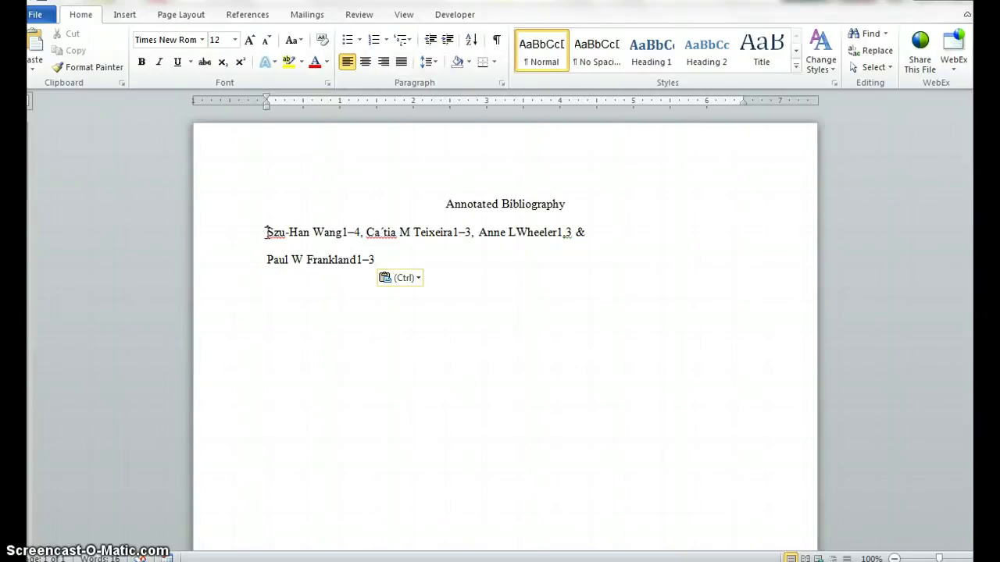
click(266, 231)
key(Return)
key(Return)
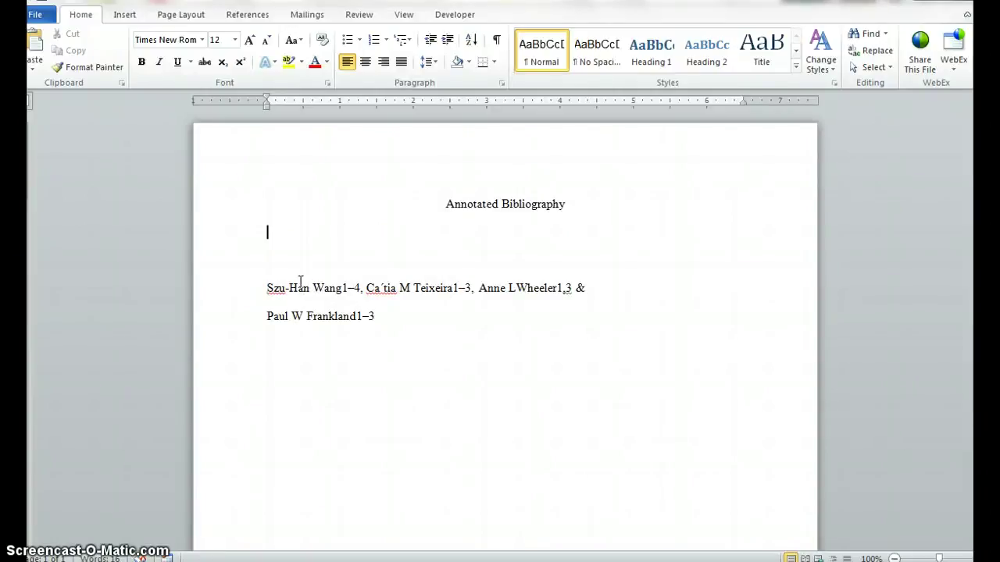
Start the citation on the line below the title with the first author's surname and initial, followed by the second author's surname
drag(312, 288, 344, 285)
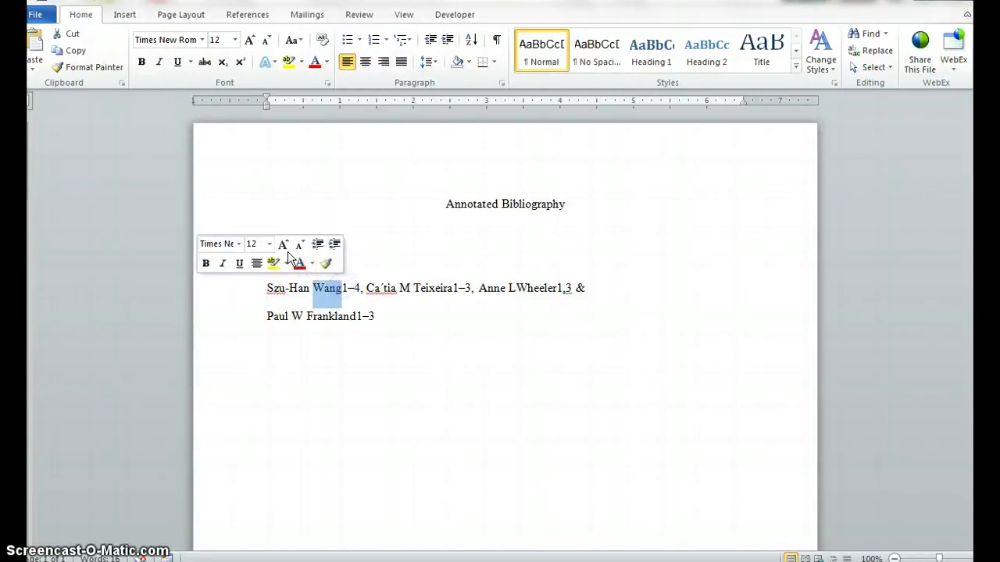
click(292, 203)
click(286, 236)
text(Wang,)
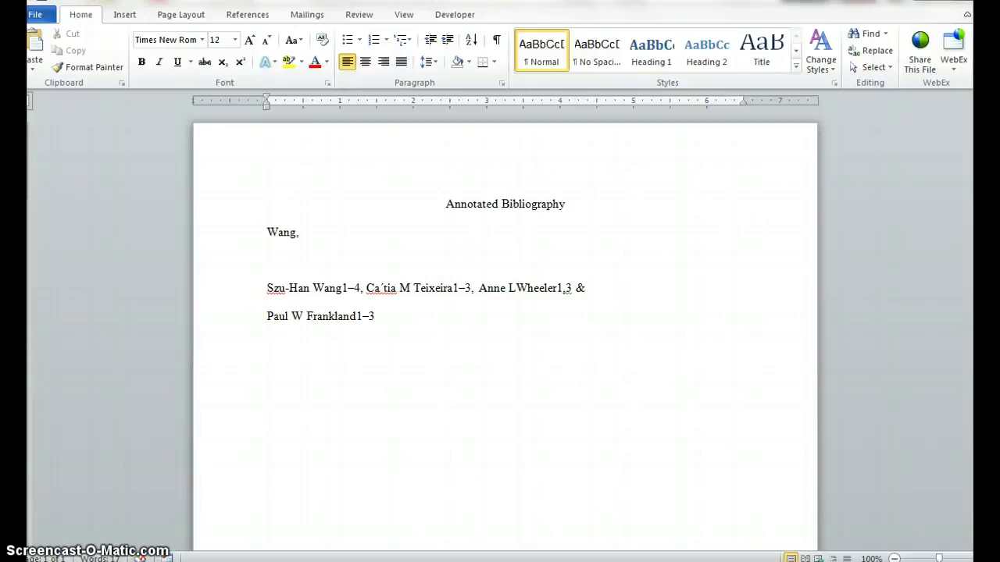
key(BackSpace)
key(BackSpace)
key(BackSpace)
key(BackSpace)
key(BackSpace)
key(BackSpace)
text(Wang, S., Teixeira)
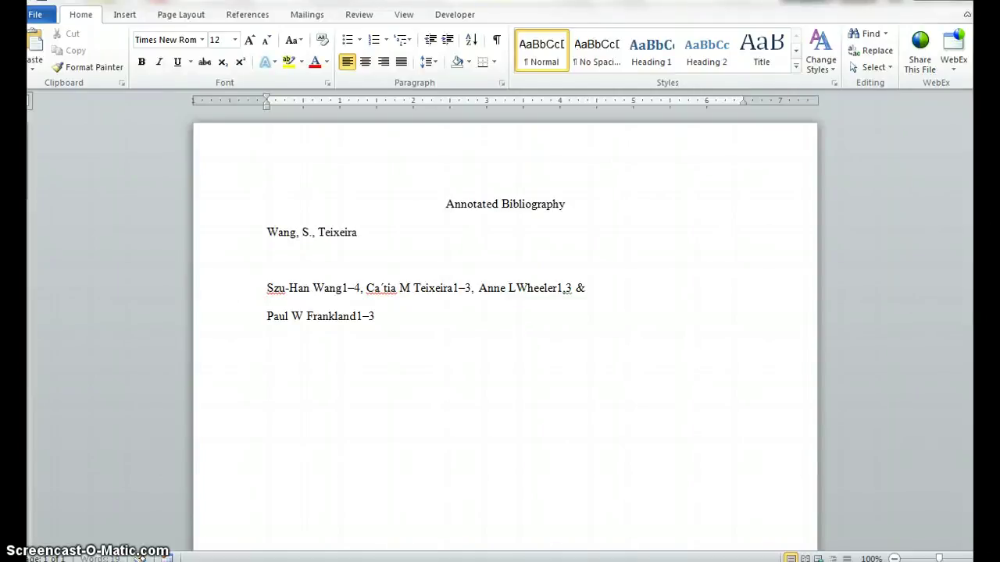
Complete the author list with the remaining initials and surnames, an ampersand before the last author, and the year (2009)
text(, C.M., Wheeler, A.L.,)
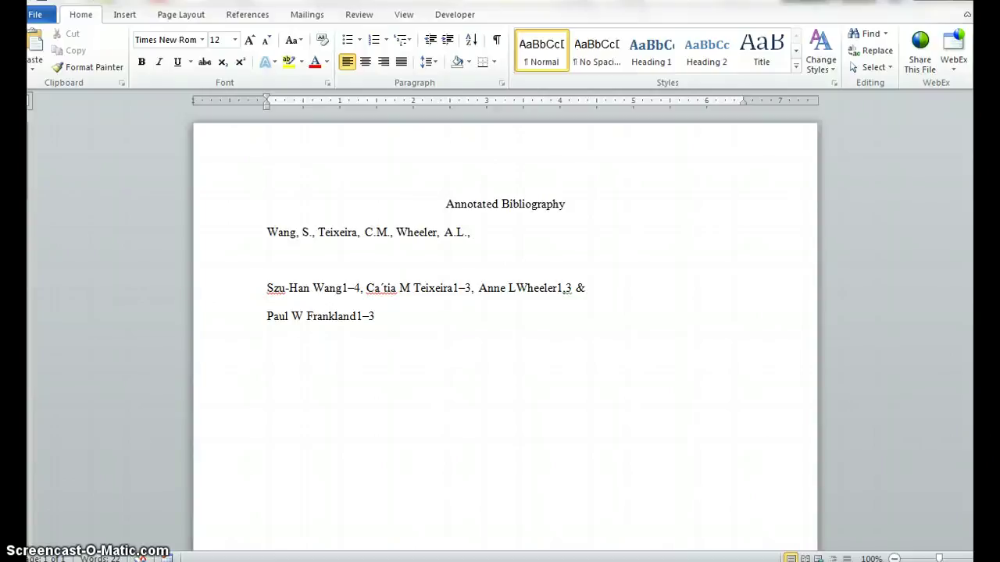
text(& Frankland, P)
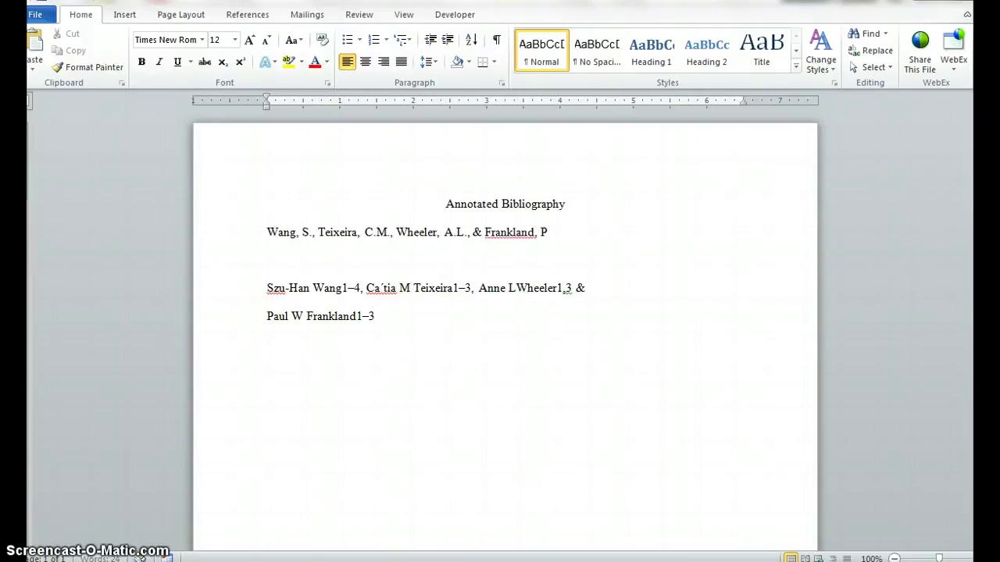
text(.W.)
drag(391, 315, 274, 295)
drag(266, 232, 569, 228)
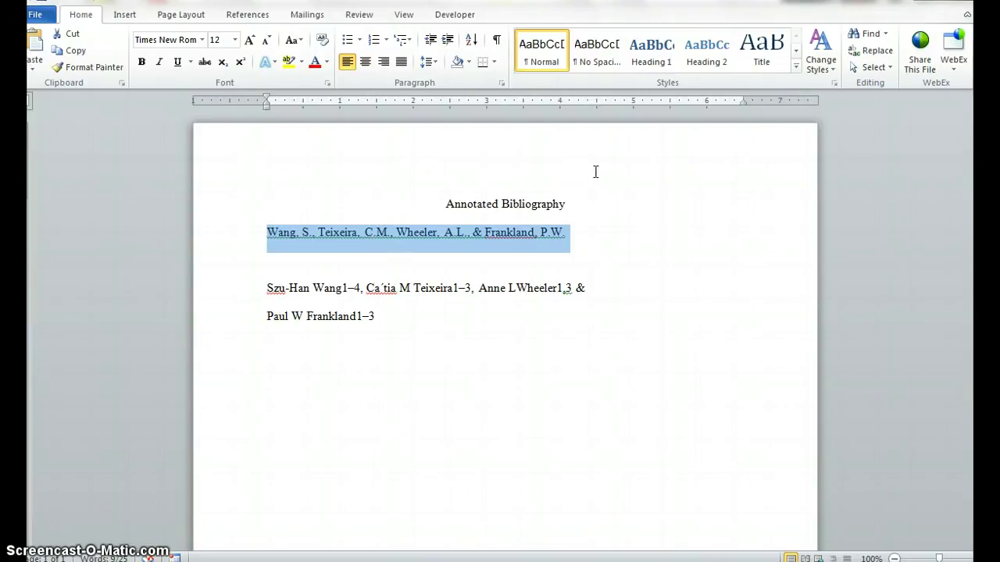
click(592, 230)
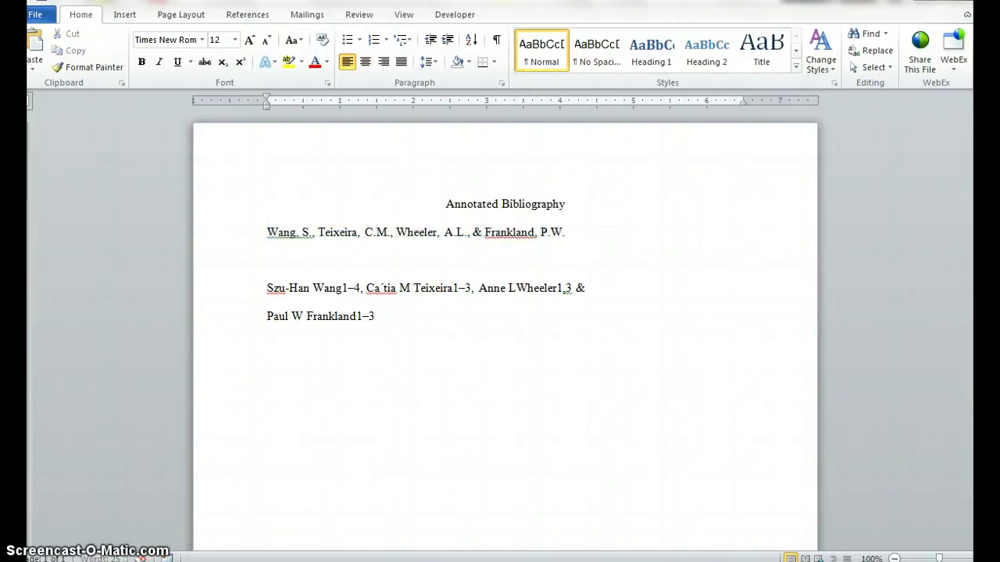
text((2009).)
Copy the title "The precision of remote context memories does not require the hippocampus" from the PDF and paste it after the year in the Word citation
mouse_move(258, 556)
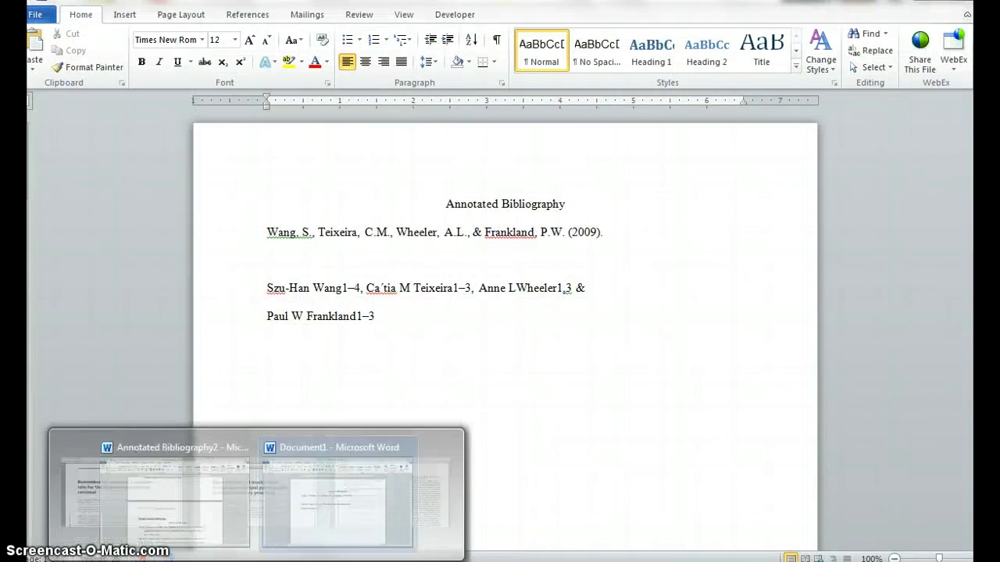
click(467, 499)
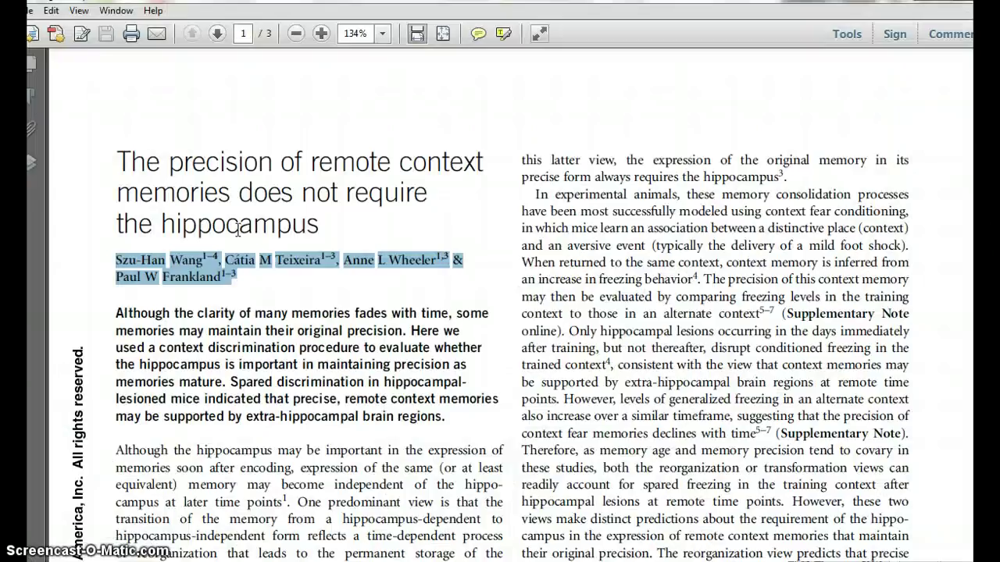
drag(327, 228, 145, 161)
key(ctrl+c)
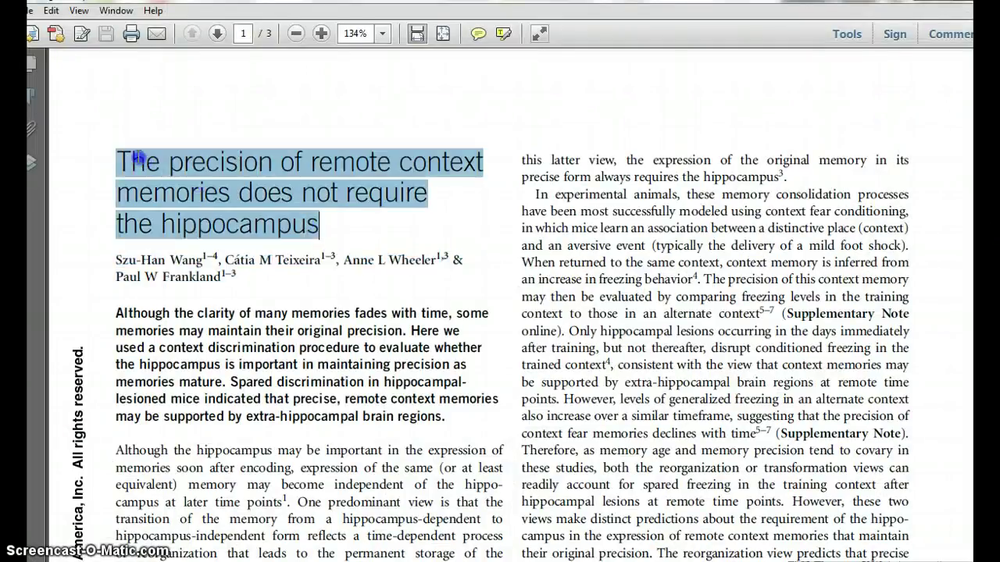
mouse_move(227, 555)
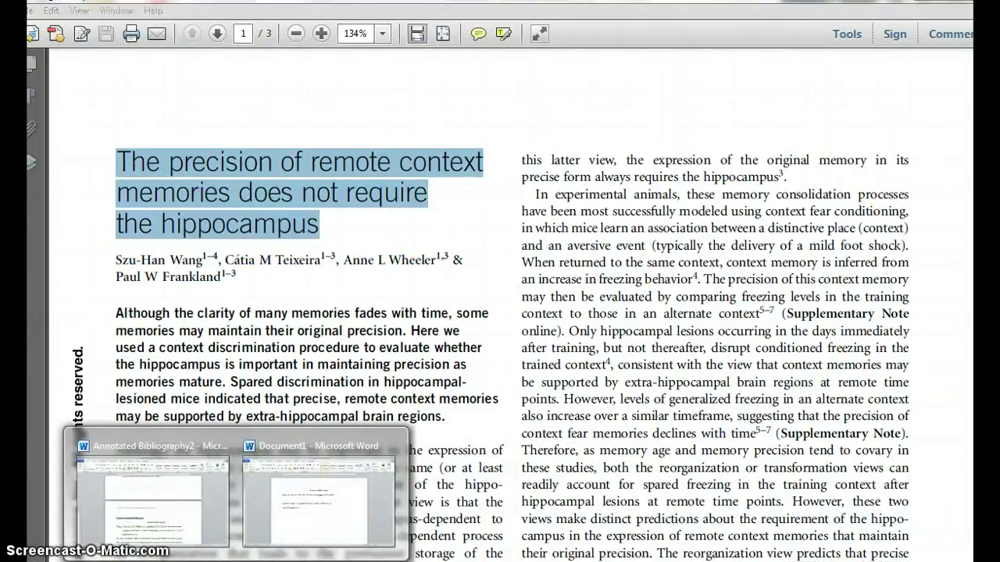
click(308, 522)
key(ctrl+v)
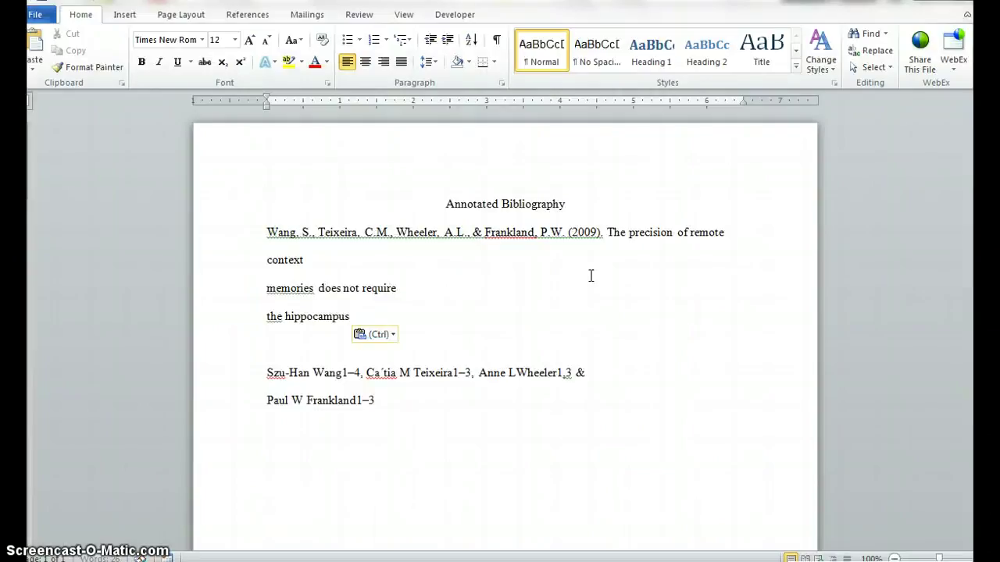
Keep the pasted title as text only, remove its line breaks, and end it with a period
click(391, 335)
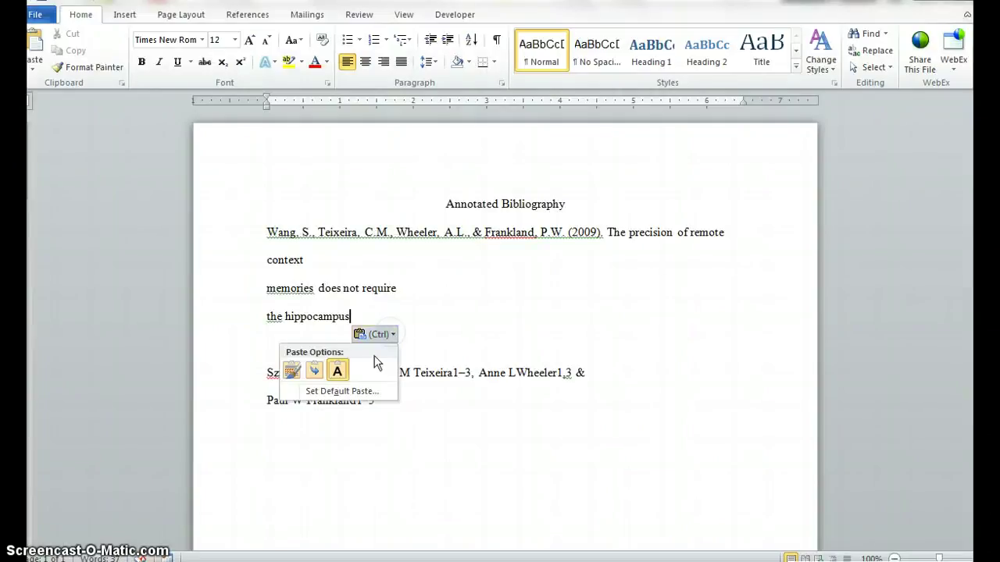
click(338, 370)
click(266, 289)
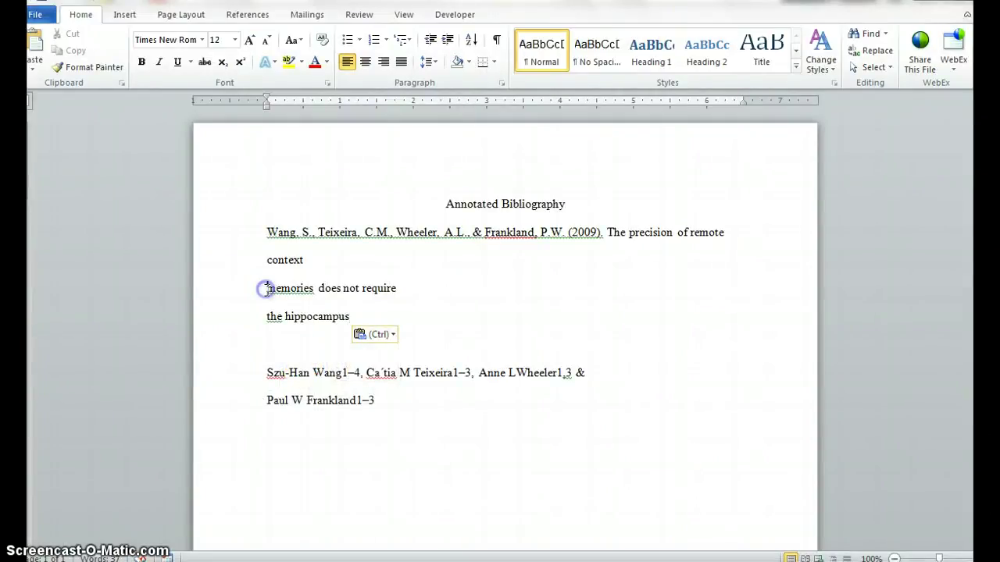
key(BackSpace)
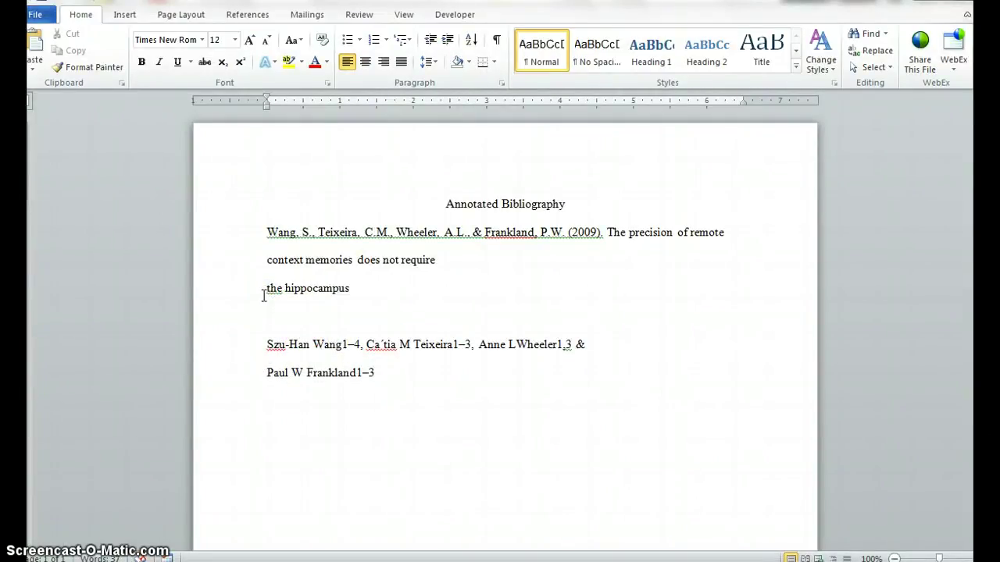
click(266, 290)
key(BackSpace)
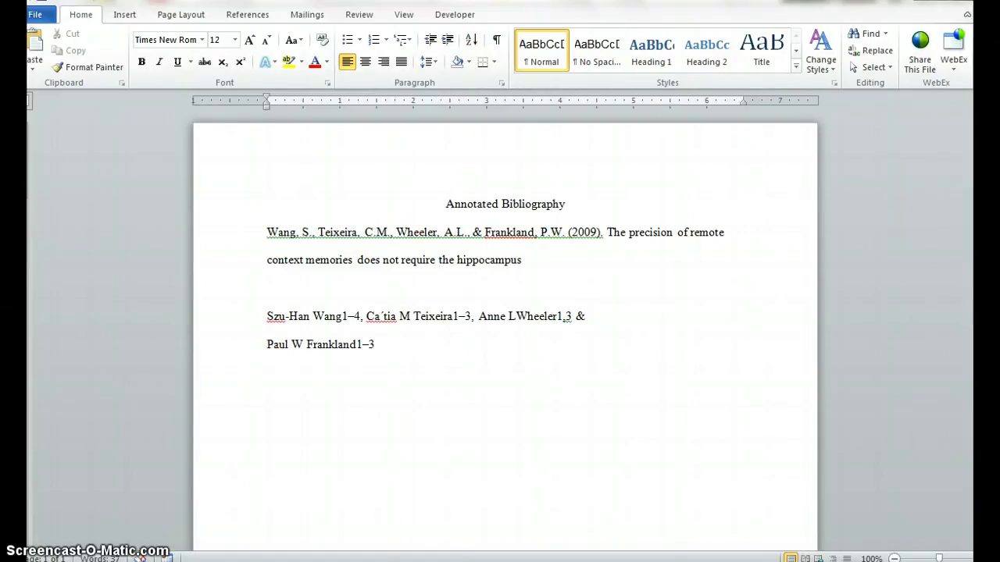
click(521, 259)
text(.)
drag(608, 229, 614, 232)
click(633, 232)
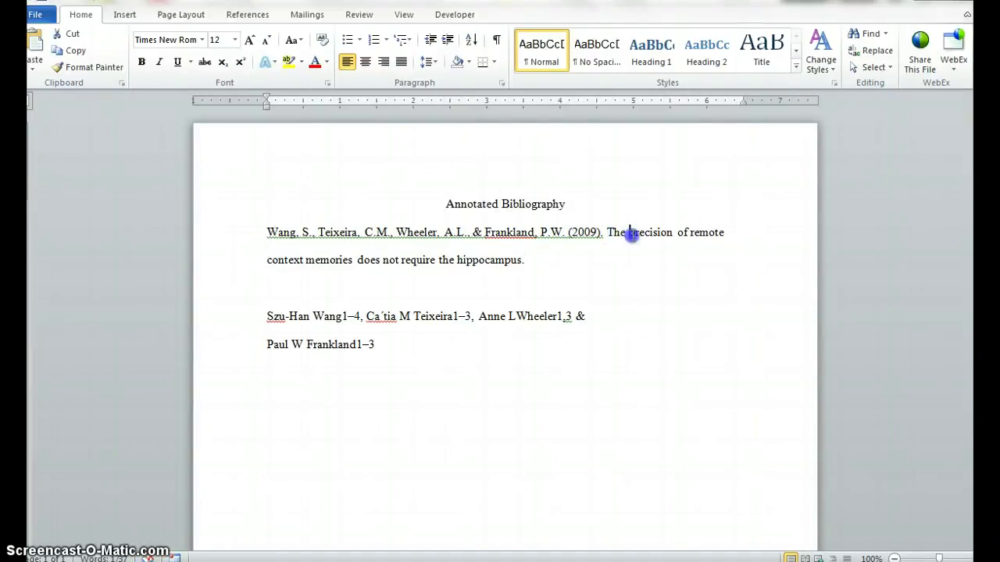
click(692, 232)
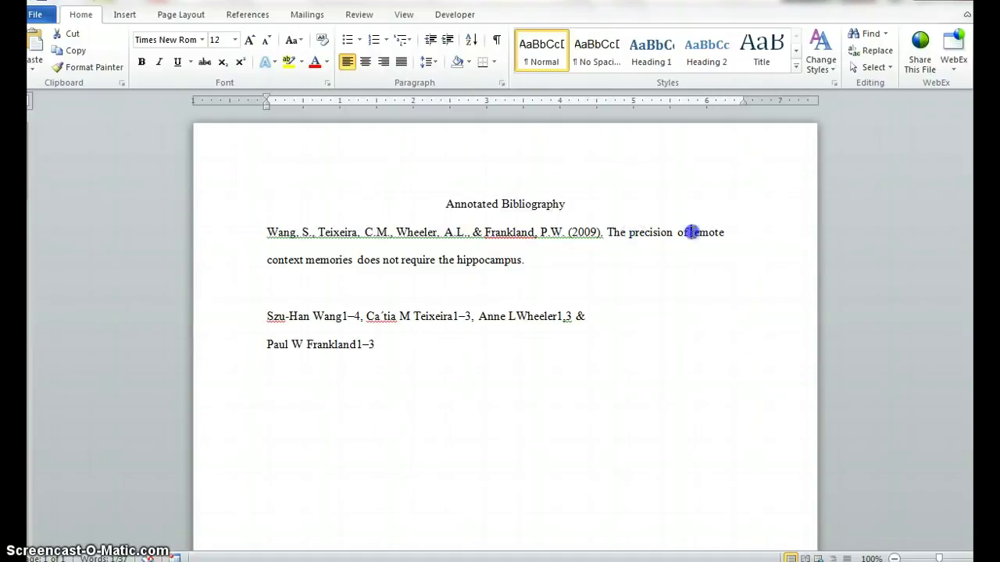
Add the journal name "Nature Neuroscience," in italics after the article title
click(548, 258)
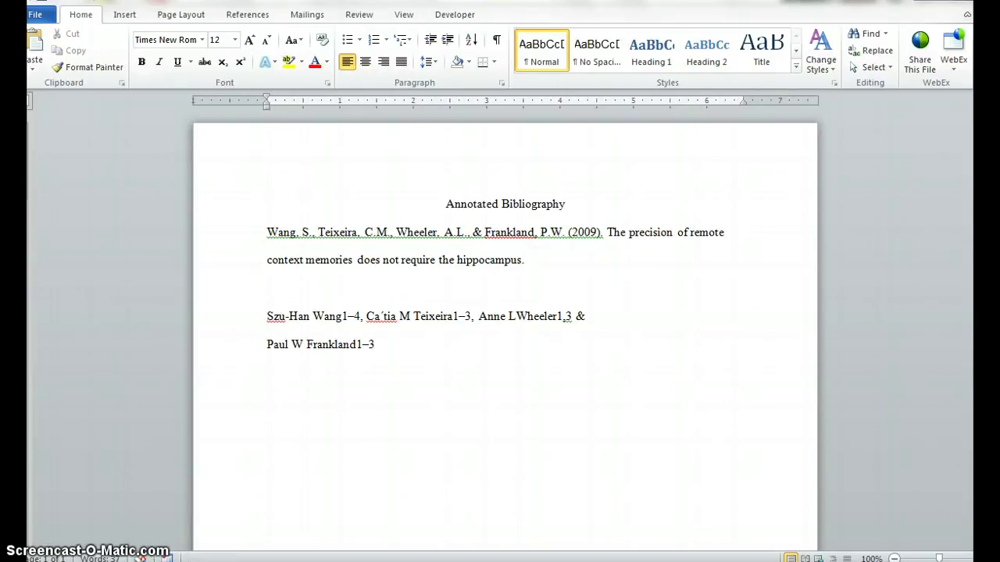
key(ctrl+i)
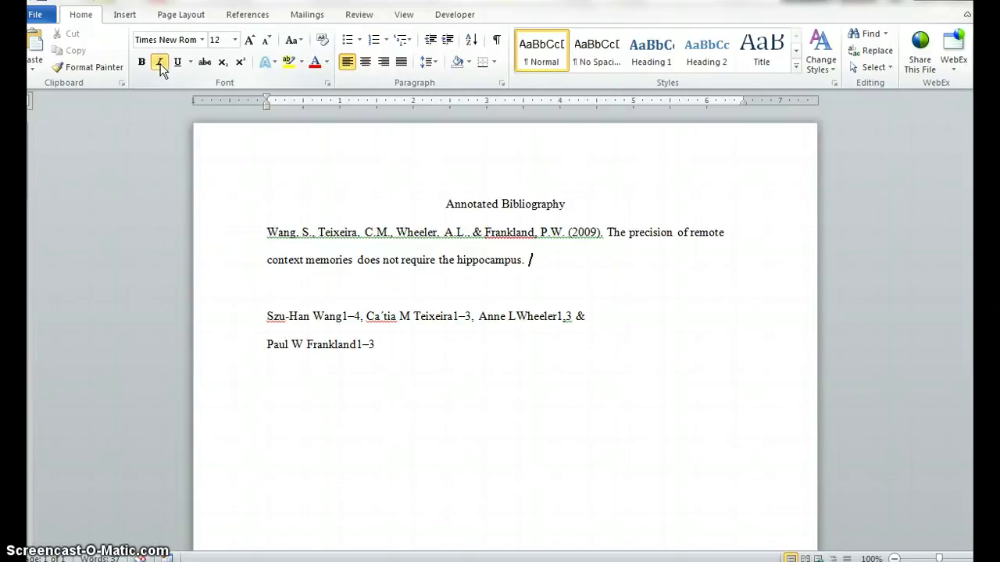
text(Natur)
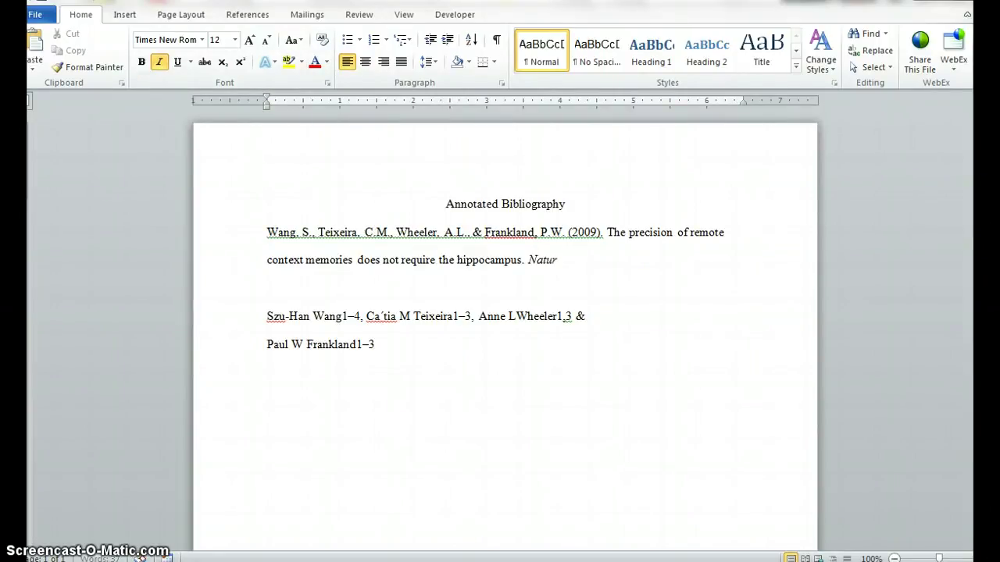
text(e Neuroscience,)
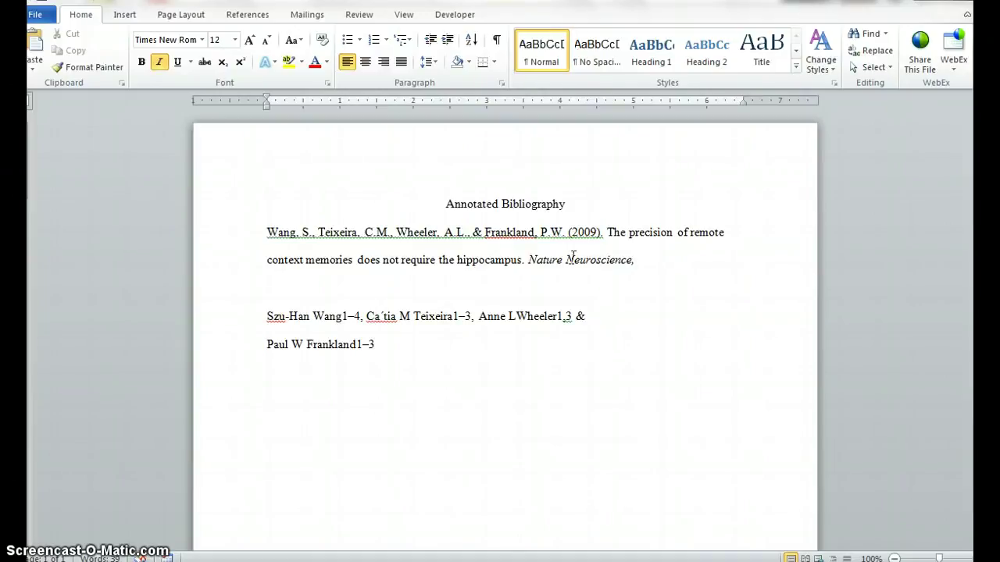
drag(528, 261, 617, 263)
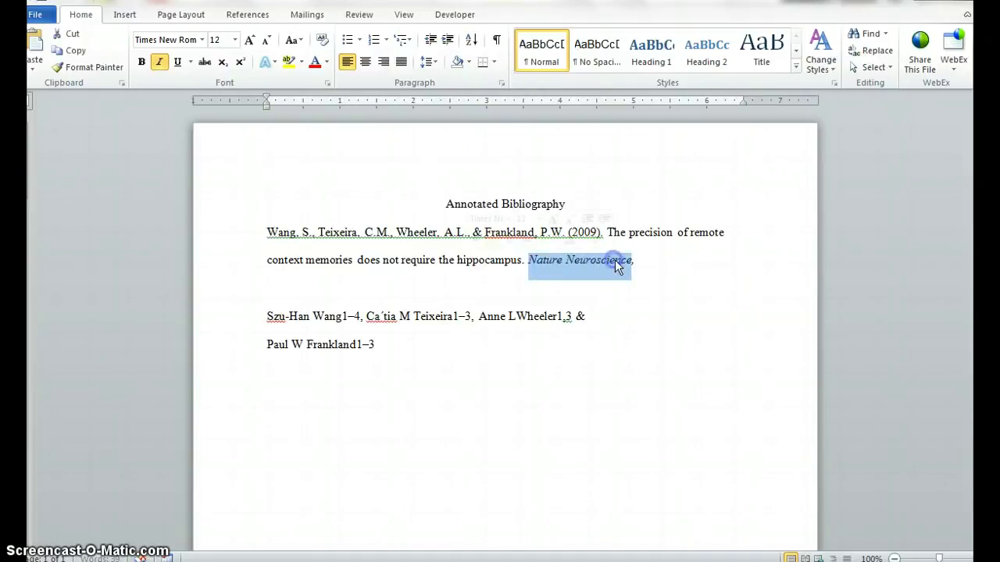
click(643, 266)
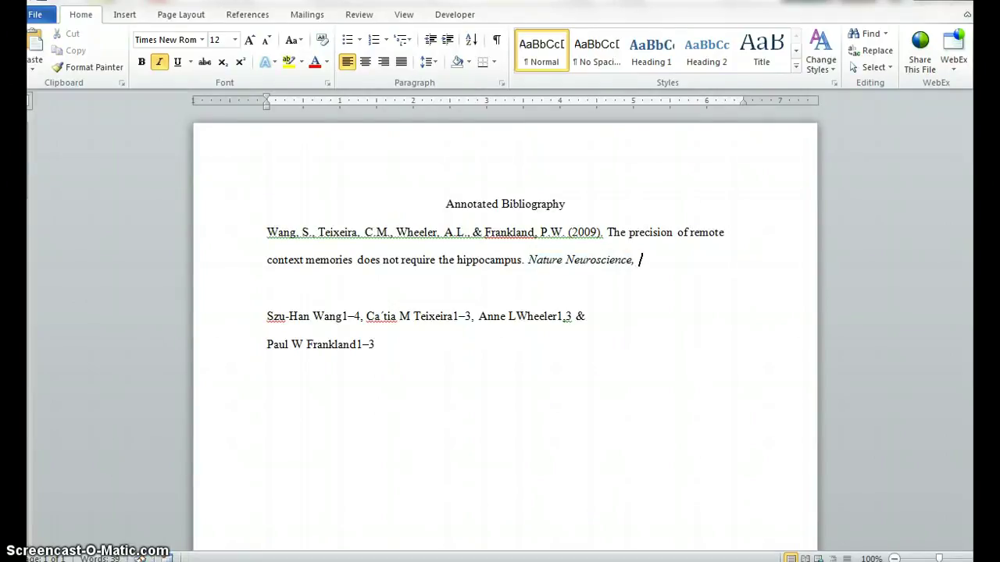
Look up the volume in the article PDF and append "12," in italics and the pages "253-255." in regular type to the citation
mouse_move(313, 559)
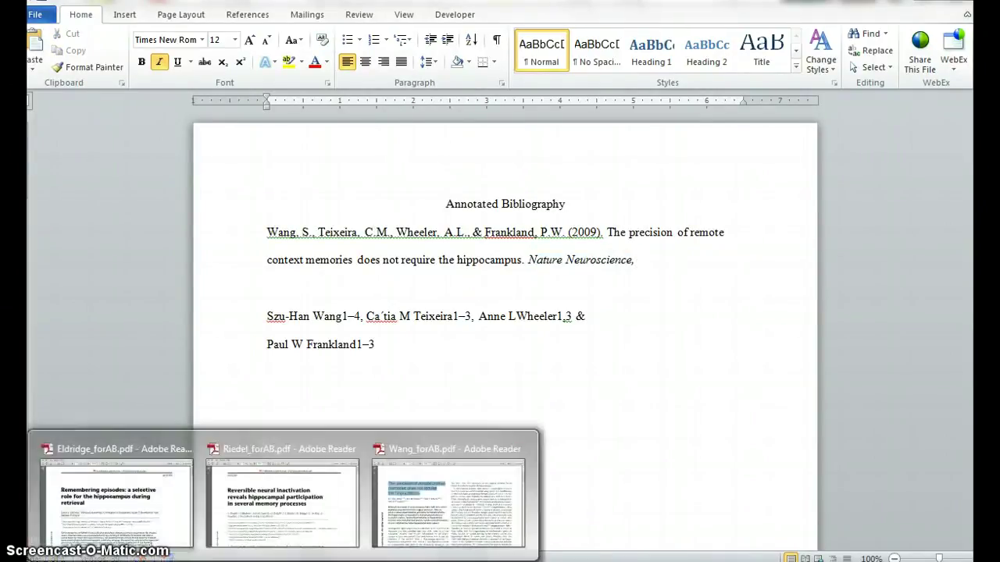
click(418, 522)
scroll(443, 458, down, 15)
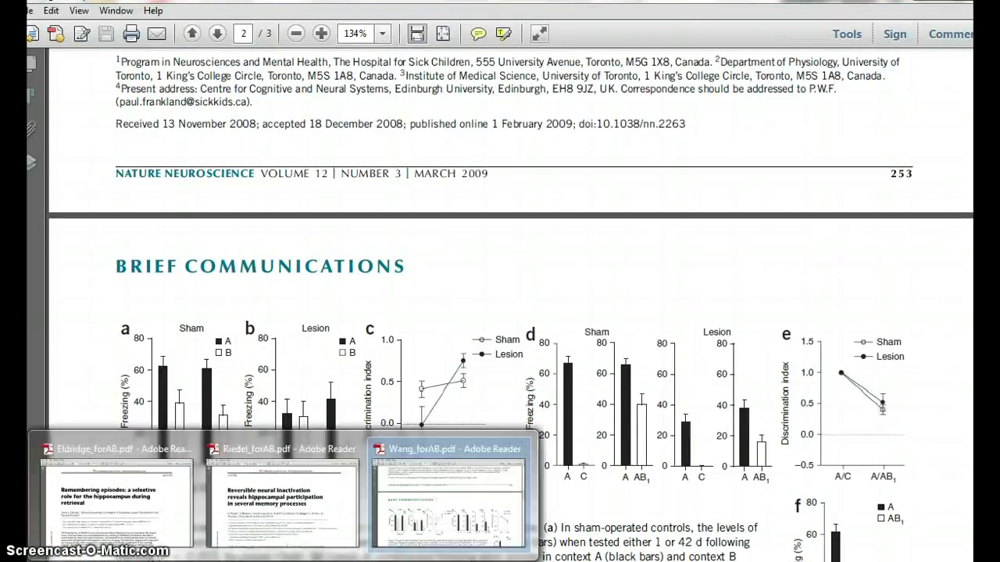
mouse_move(265, 558)
click(310, 508)
text(12,)
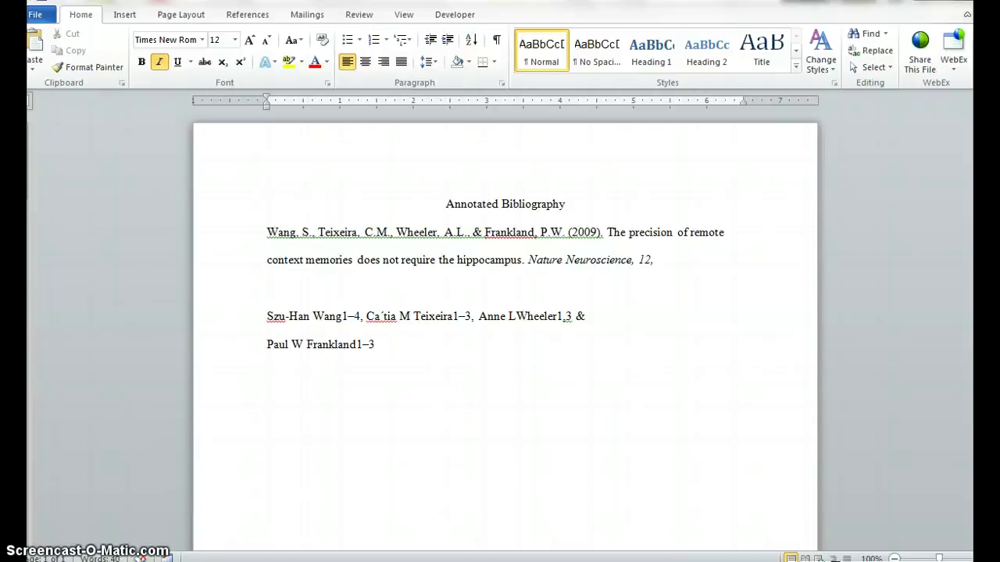
key(ctrl+i)
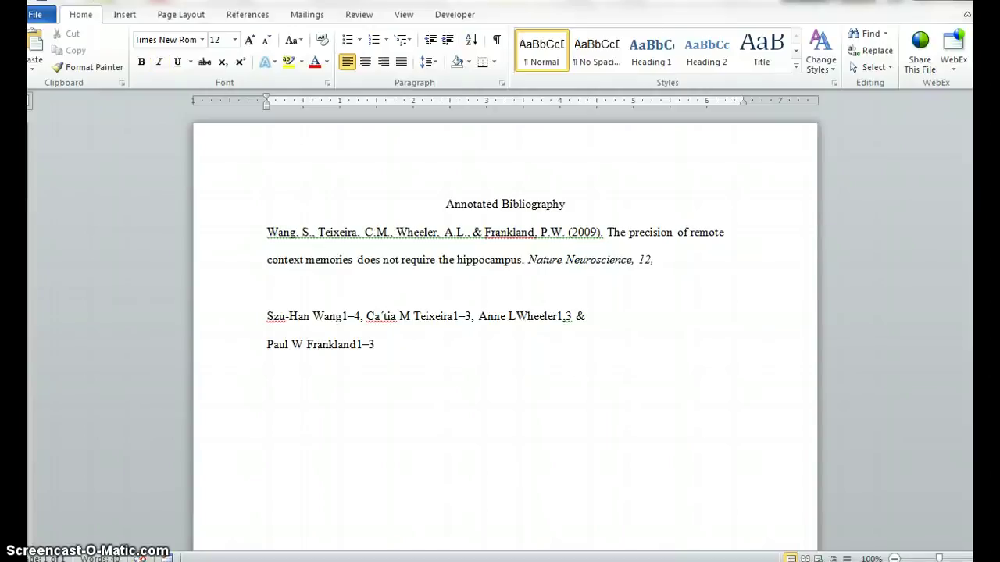
text(253-255.)
Give the citation a hanging indent of 0.5 inch, with only its second line indented
click(267, 260)
click(266, 261)
key(Tab)
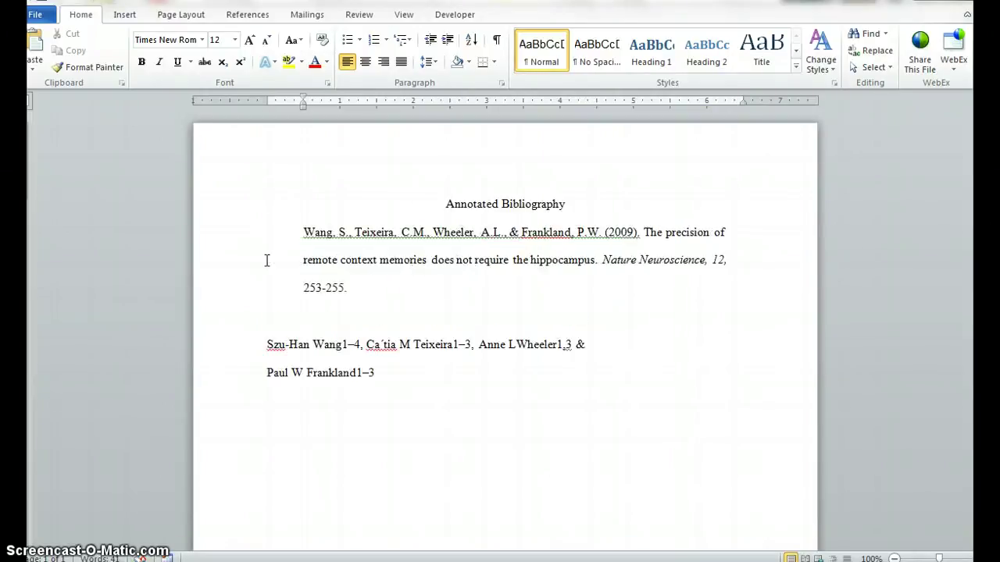
key(ctrl+z)
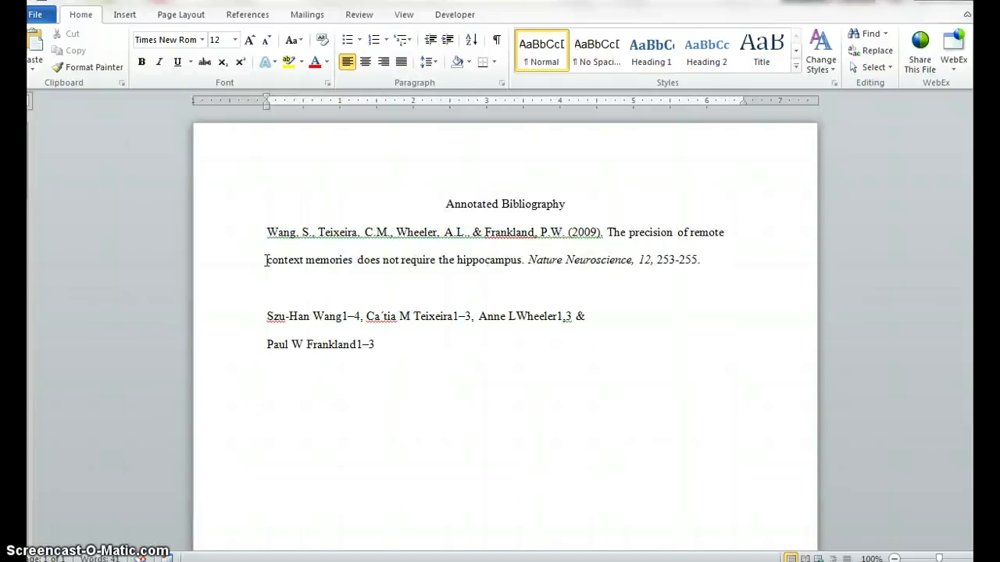
key(Tab)
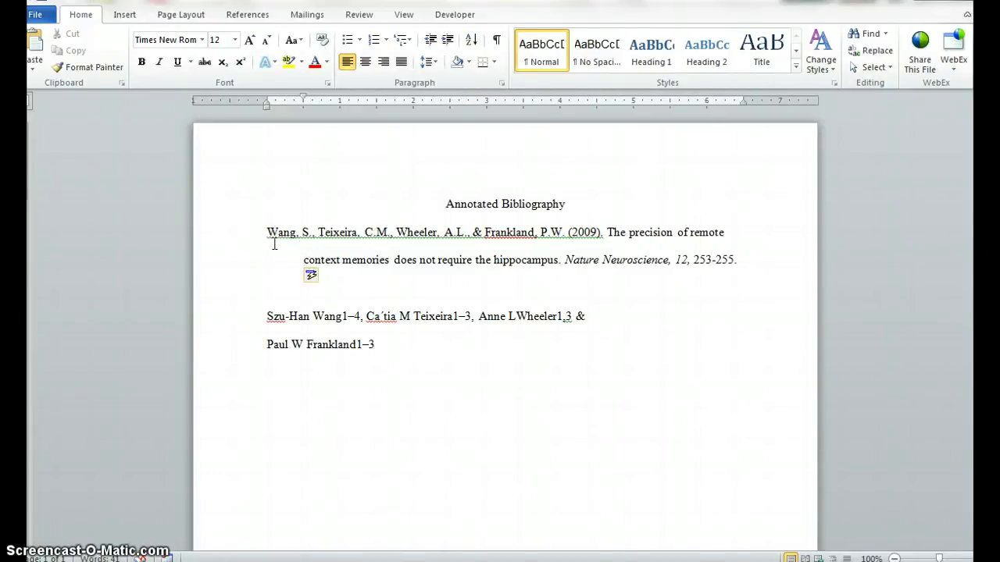
Delete the pasted author line and the extra blank line below the finished citation
click(356, 291)
drag(386, 346, 267, 320)
click(267, 315)
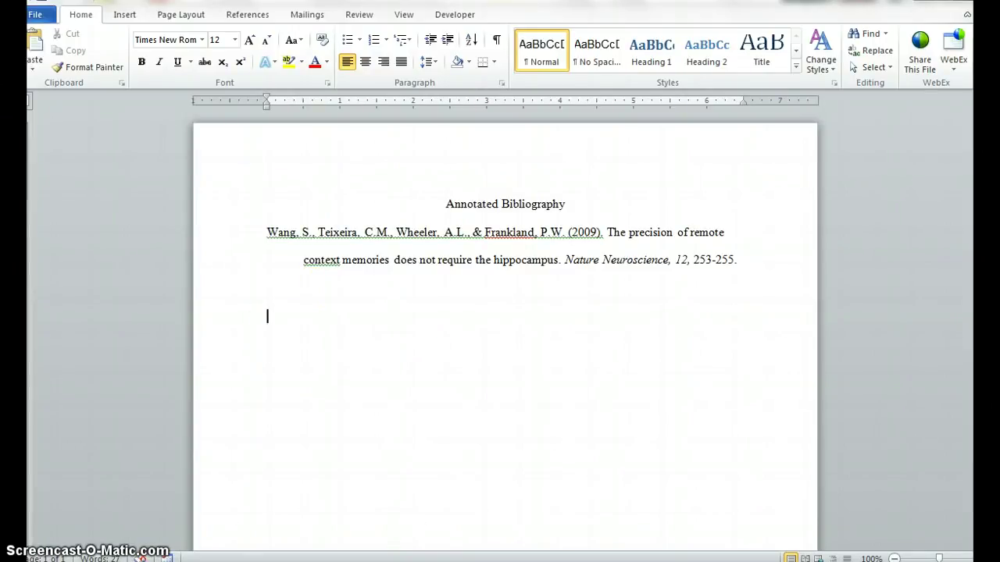
mouse_move(329, 558)
mouse_move(406, 559)
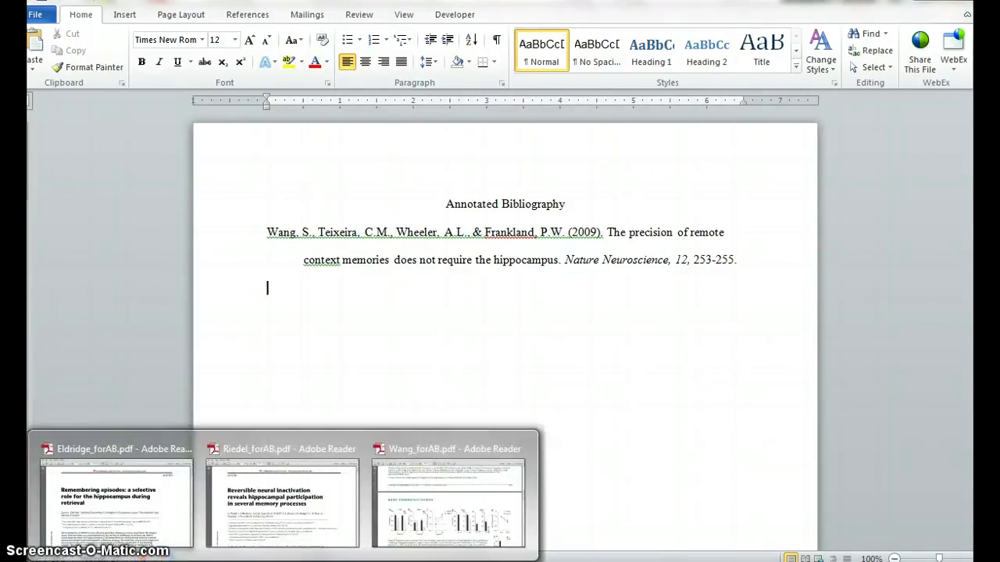
Copy the annotation paragraph of the 2012 entry from the Annotated Bibliography2 document and paste it below the citation in Document1
click(197, 536)
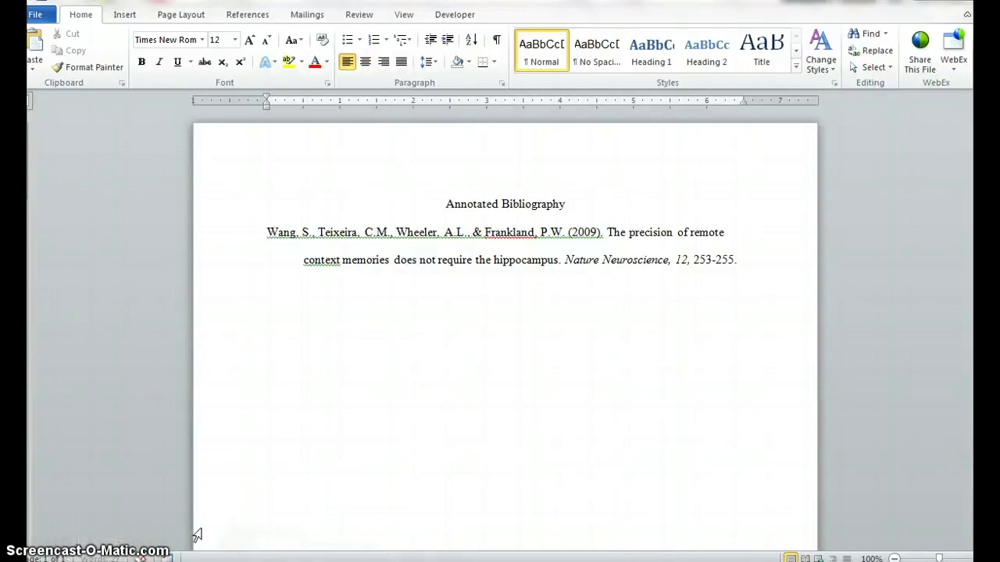
scroll(505, 328, down, 9)
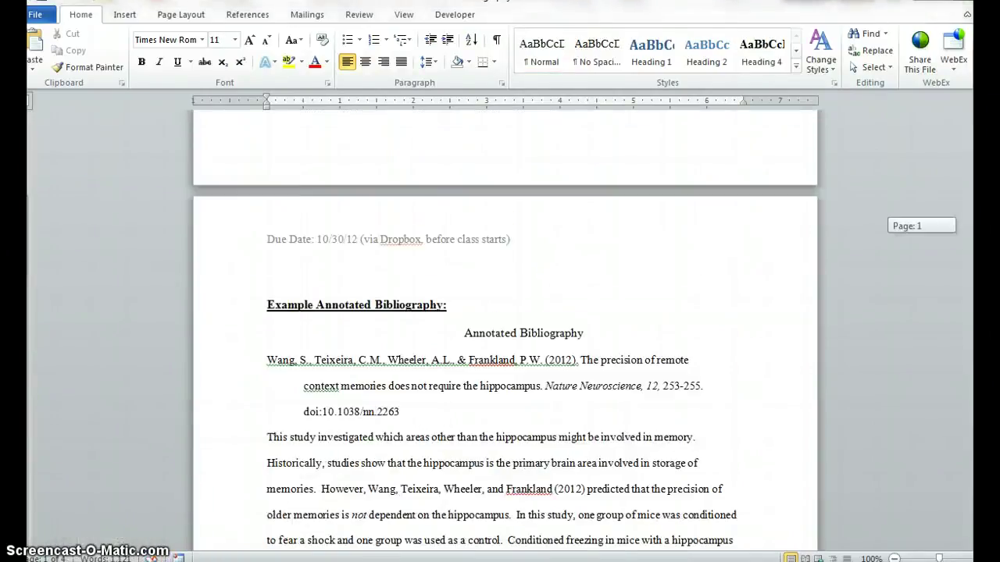
drag(264, 153, 422, 433)
key(ctrl+c)
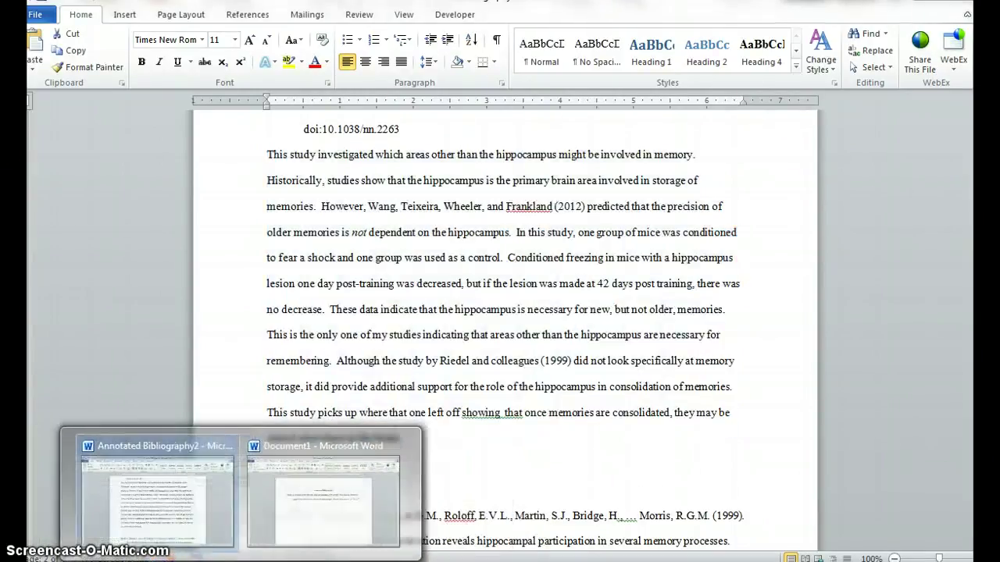
click(324, 506)
key(ctrl+v)
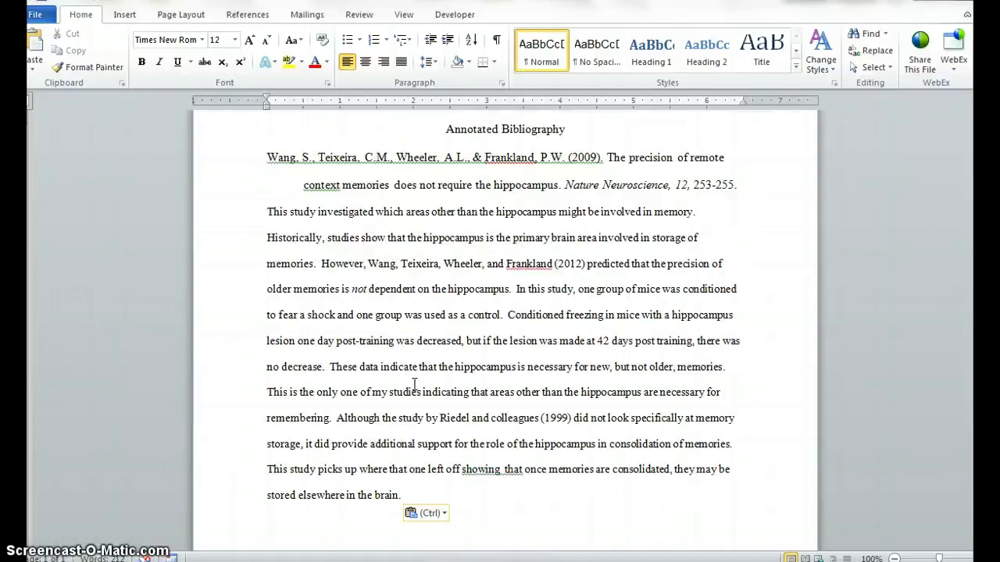
Copy "doi:10.1038/nn.2263" from the article PDF, paste it after the citation's page range, and indent that line to match the hanging indent
click(739, 184)
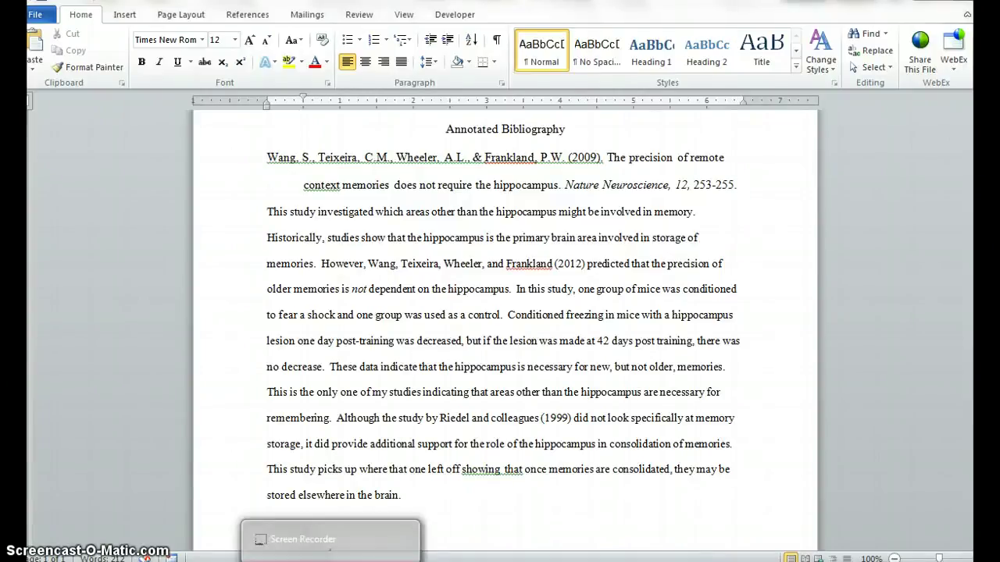
click(431, 537)
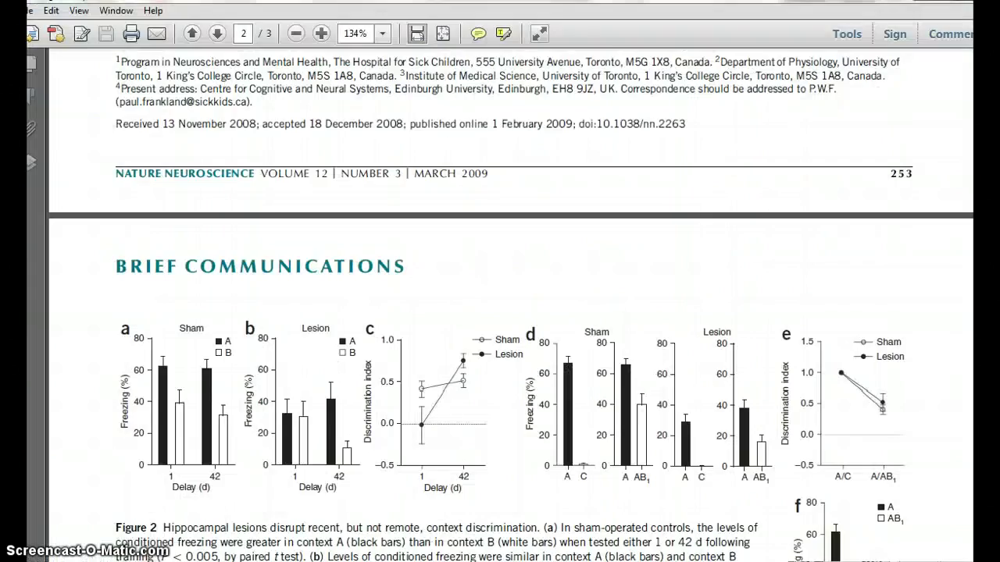
scroll(681, 252, up, 3)
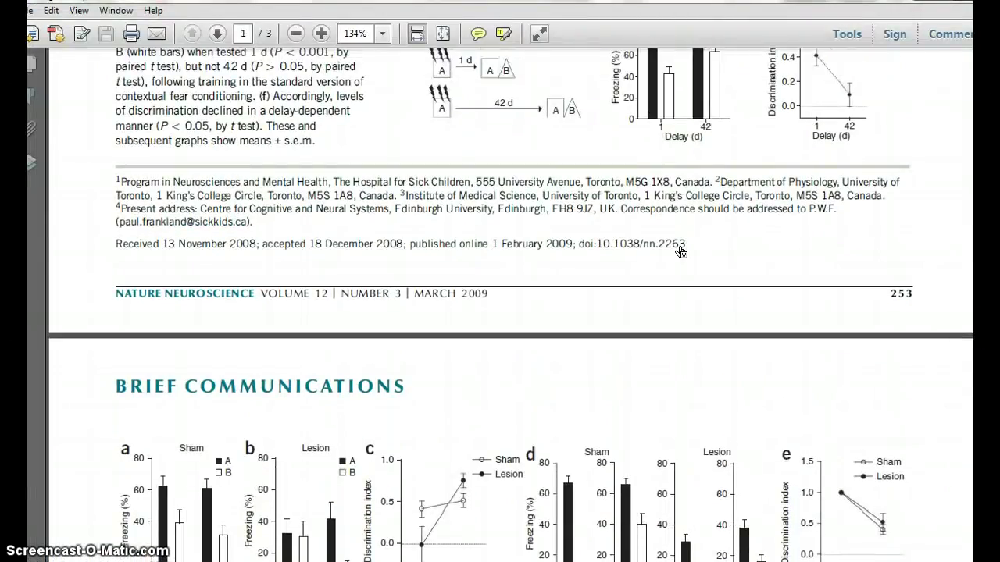
drag(685, 244, 582, 243)
key(ctrl+c)
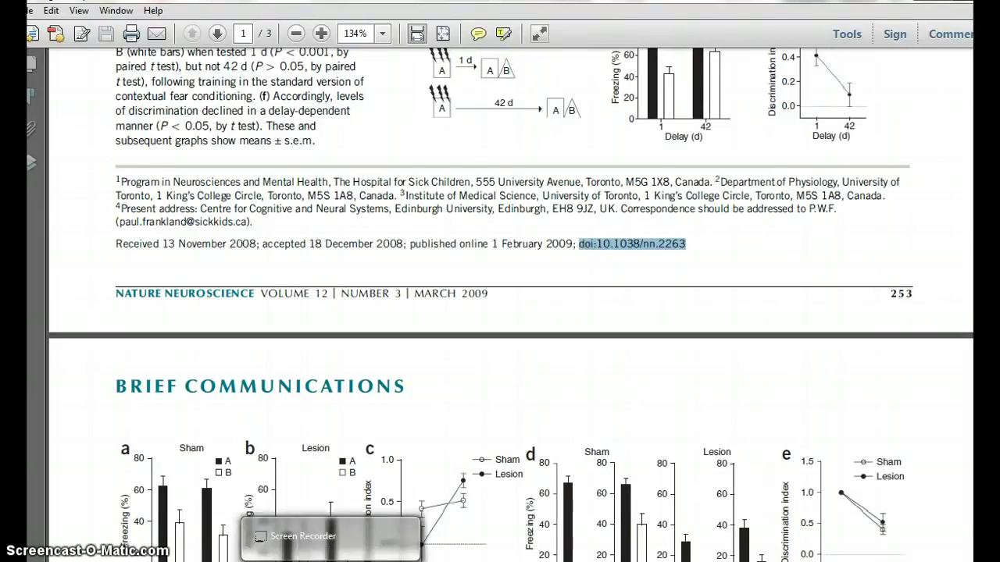
click(335, 517)
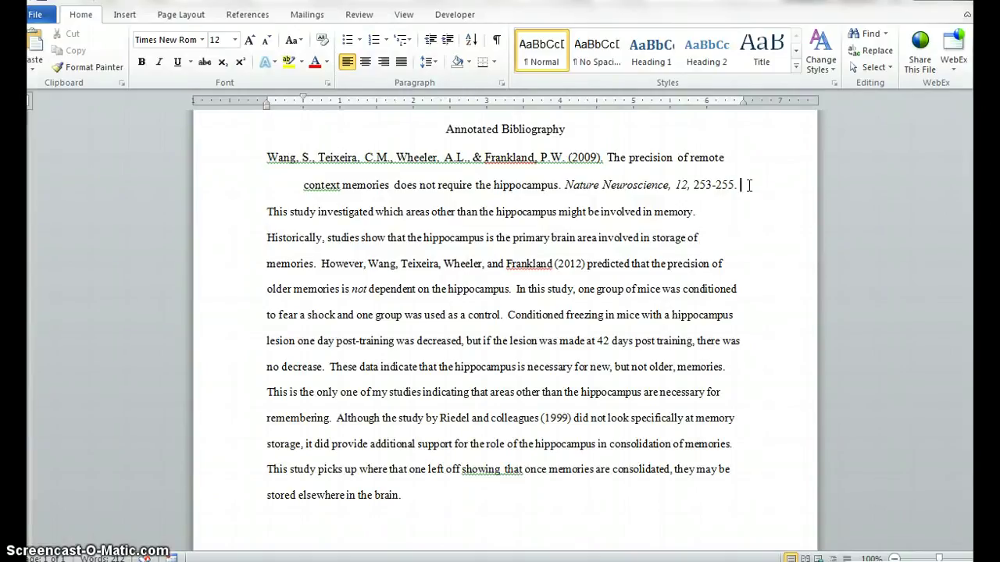
key(ctrl+v)
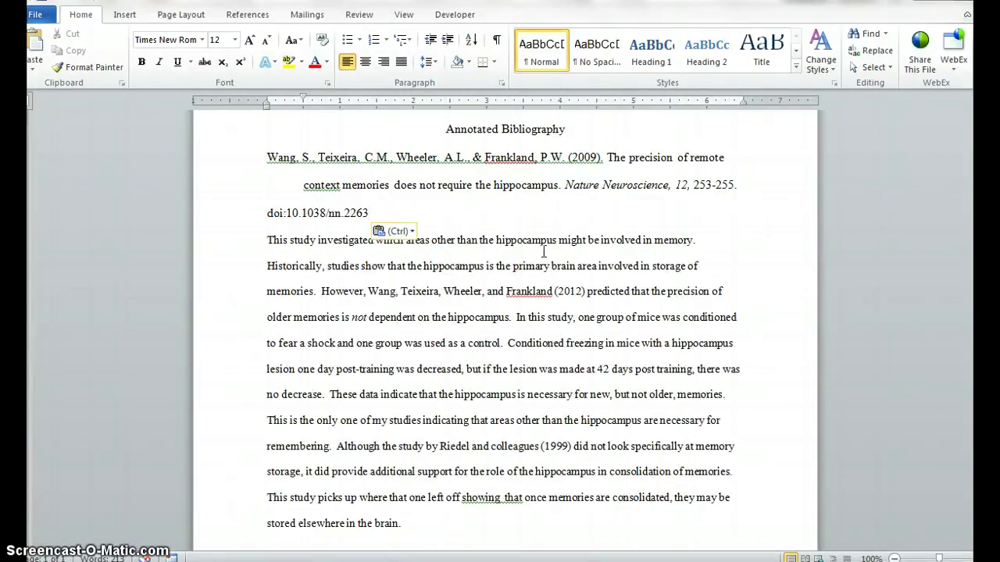
click(267, 212)
key(Tab)
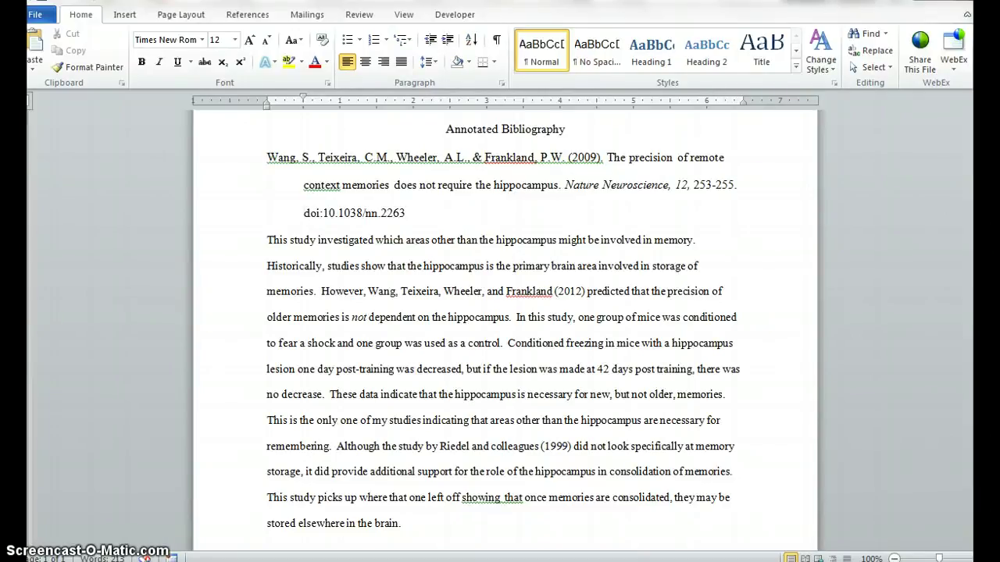
drag(267, 240, 446, 520)
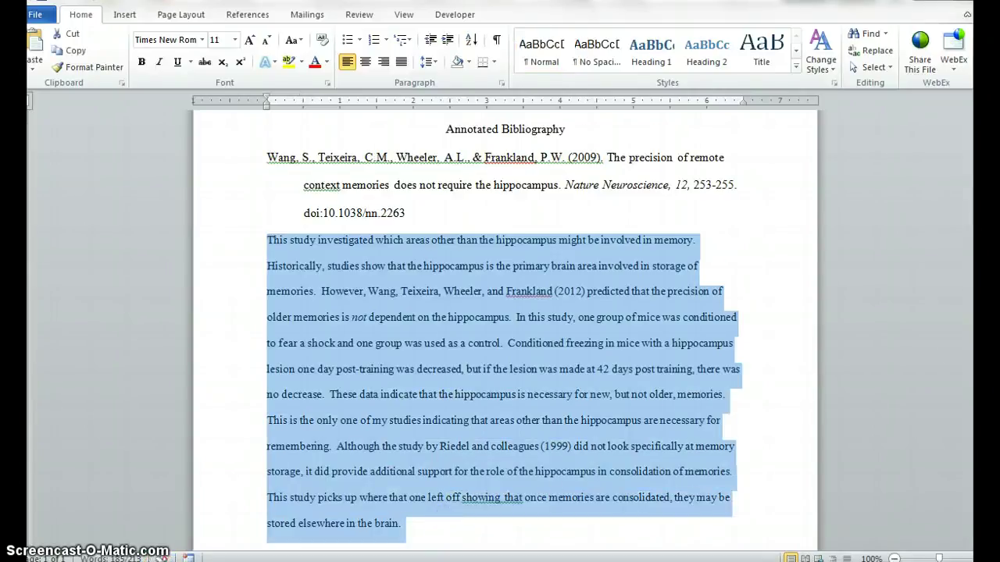
scroll(742, 423, down, 2)
click(704, 441)
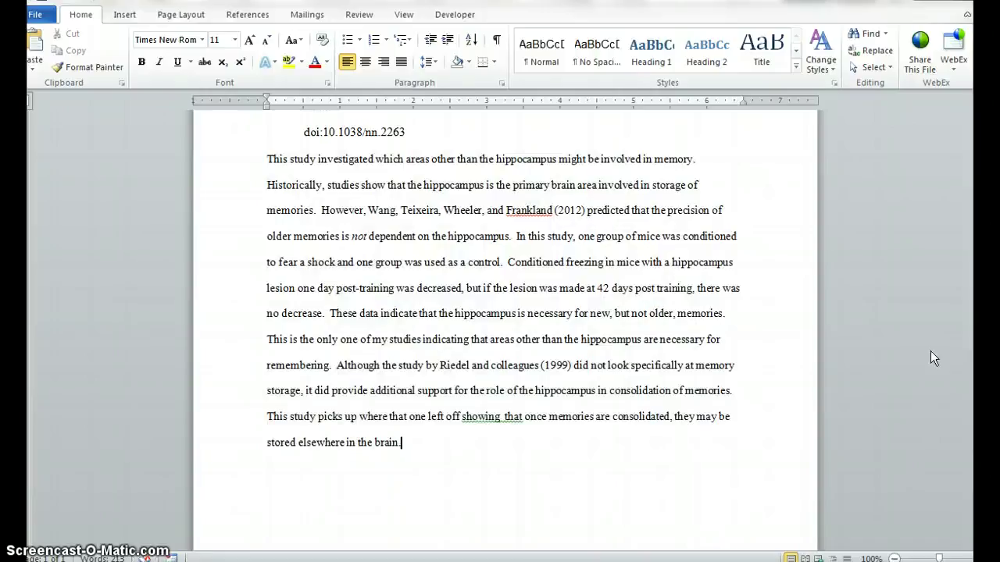
scroll(389, 504, down, 3)
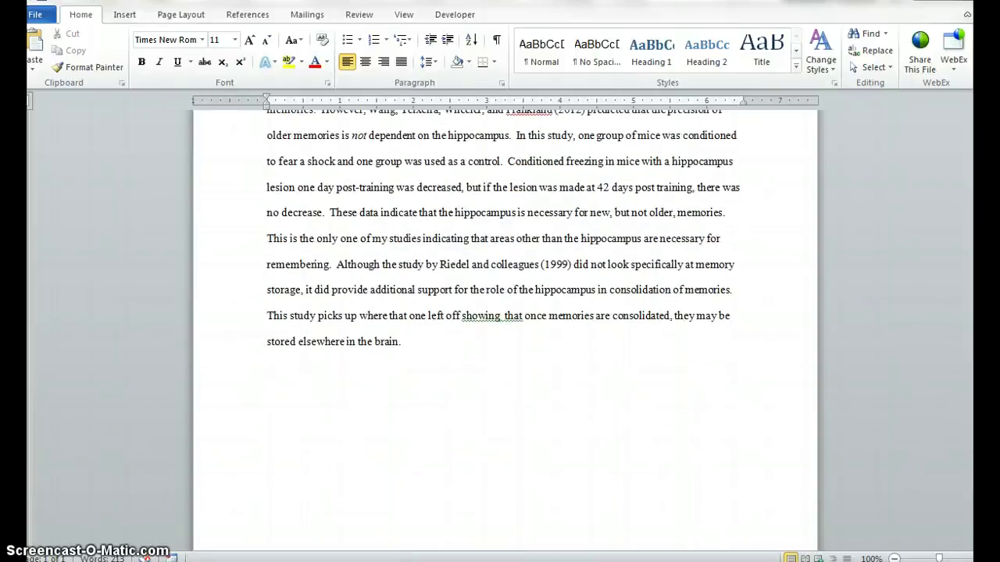
Examine the order of the three entries by first author's last name in the Annotated Bibliography2 document
mouse_move(236, 559)
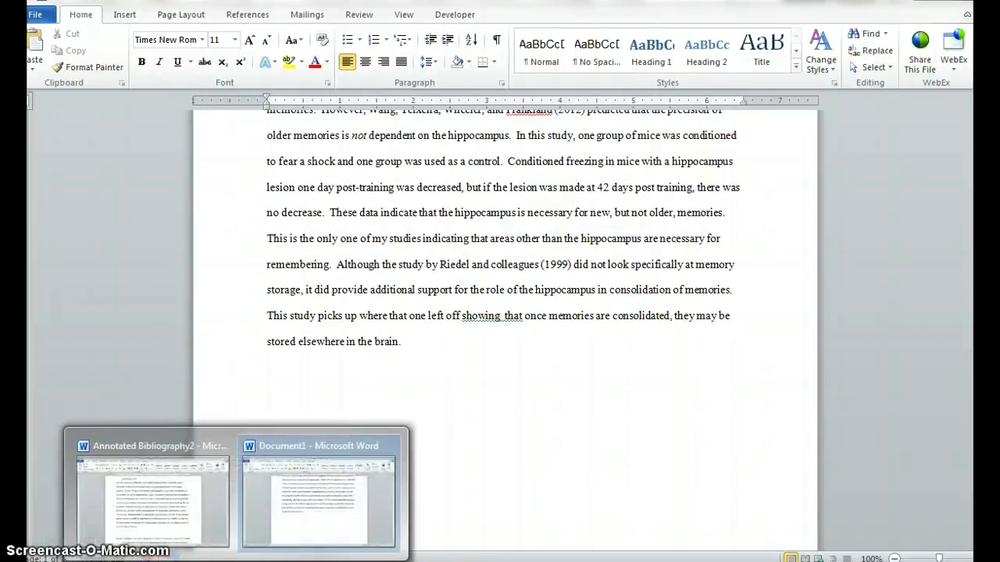
click(192, 503)
click(608, 361)
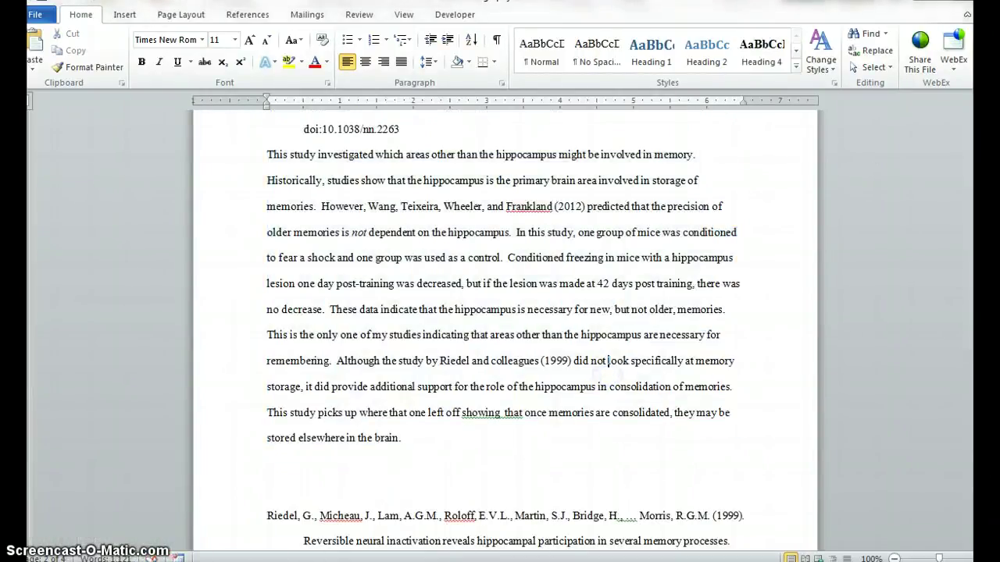
drag(973, 285, 973, 278)
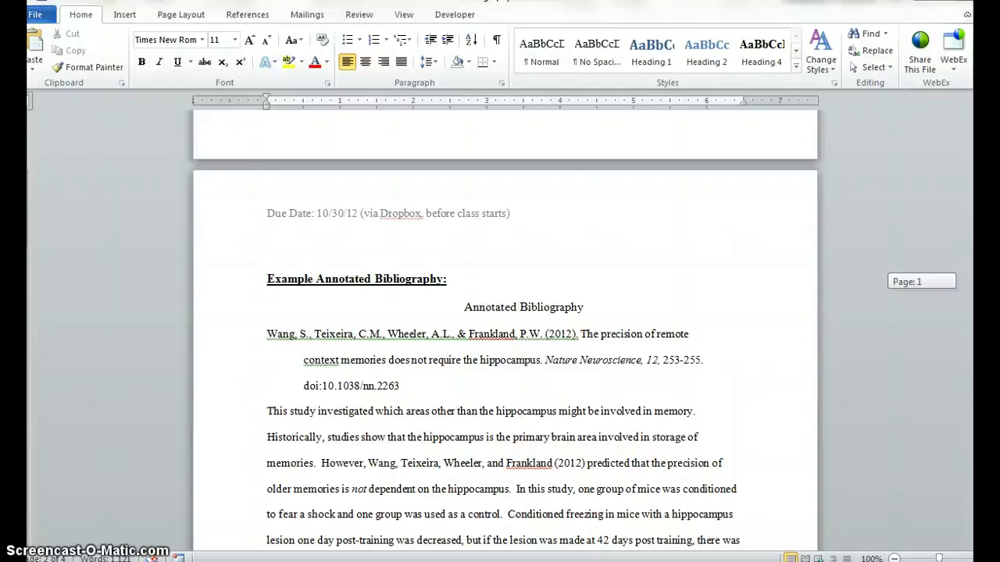
click(270, 334)
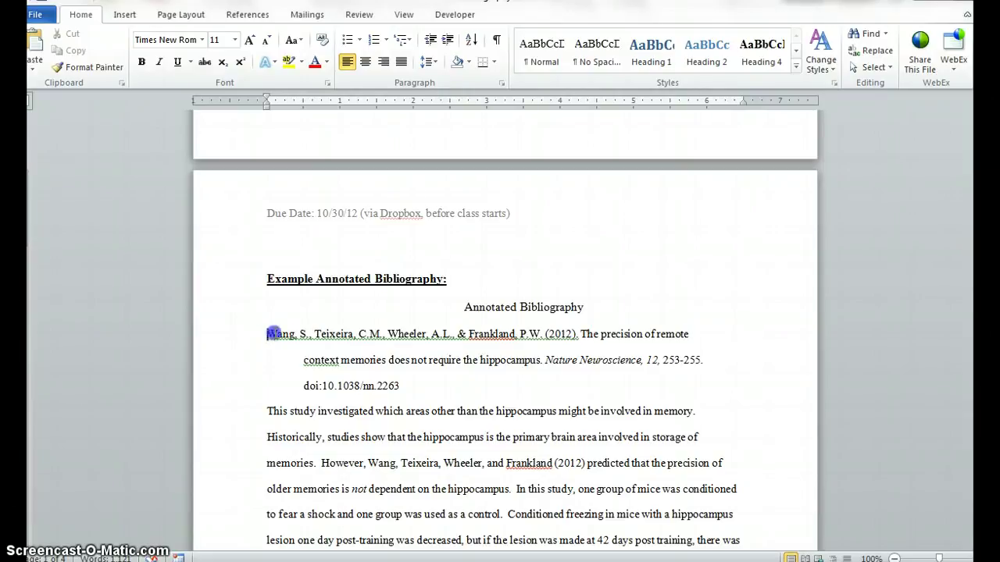
drag(270, 334, 313, 334)
click(305, 334)
scroll(504, 330, down, 10)
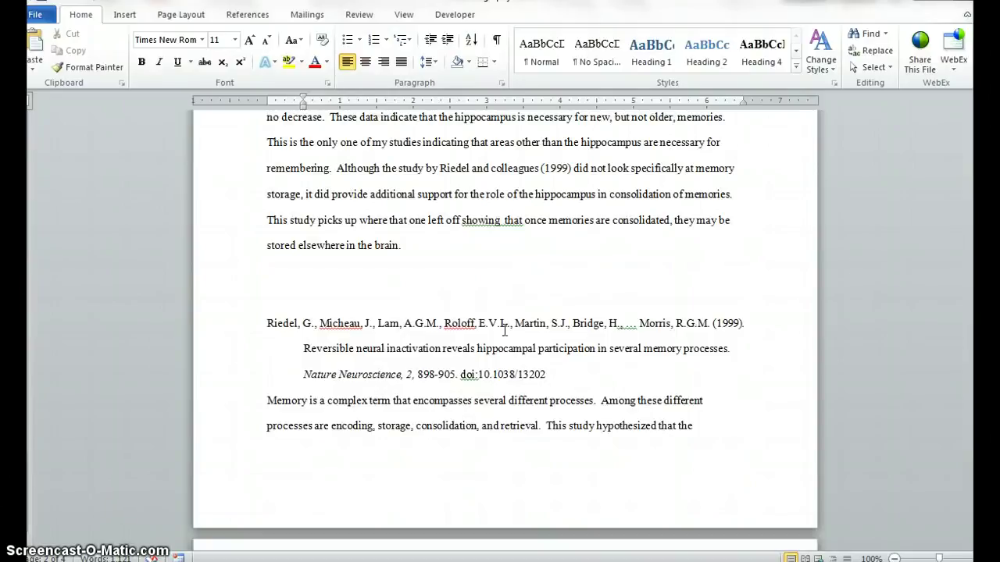
double_click(288, 323)
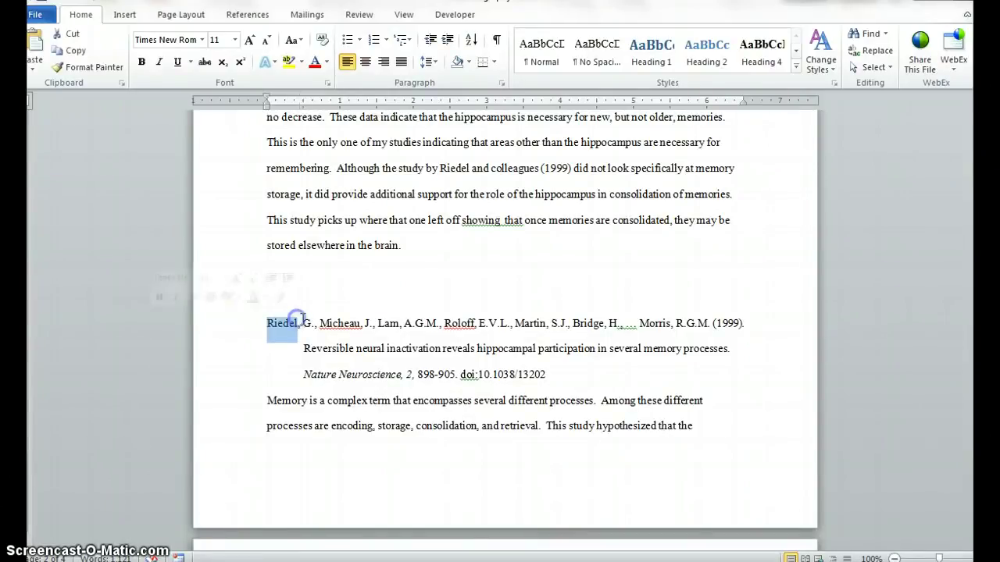
scroll(612, 306, down, 15)
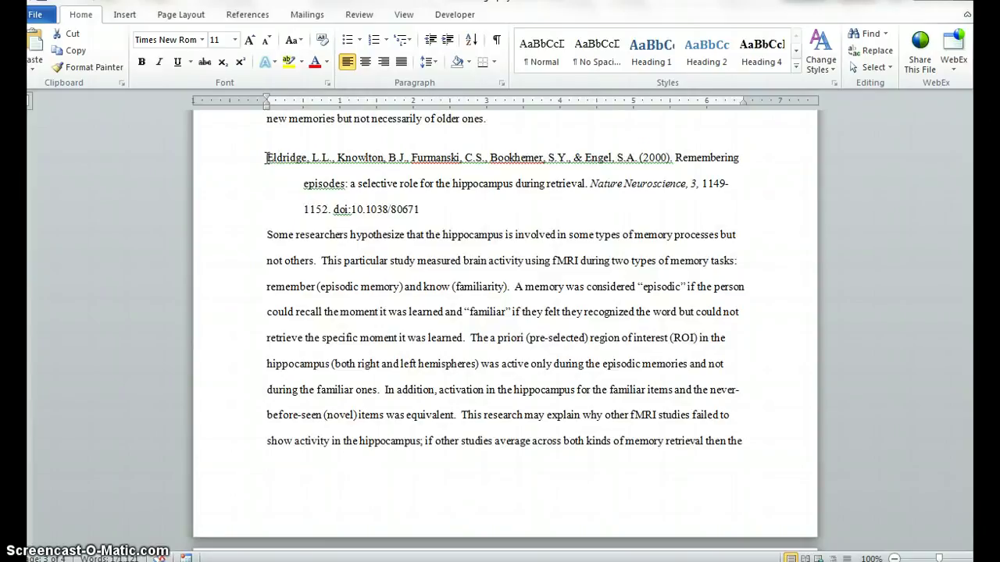
drag(268, 159, 304, 168)
click(329, 199)
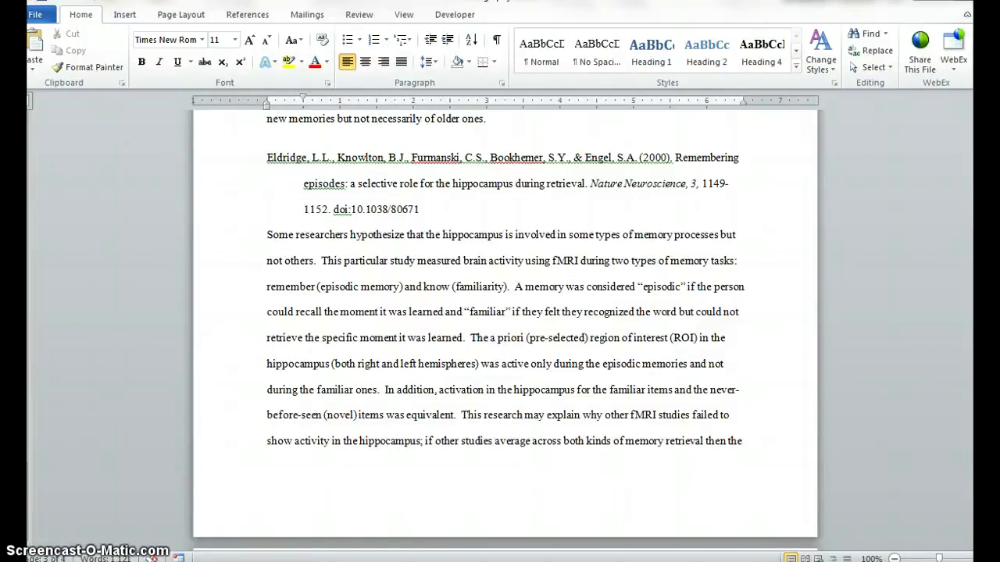
Move the 2000 entry on remembering episodes, including its annotation, to the start of the example list, above the 2012 entry
drag(266, 158, 520, 341)
key(Delete)
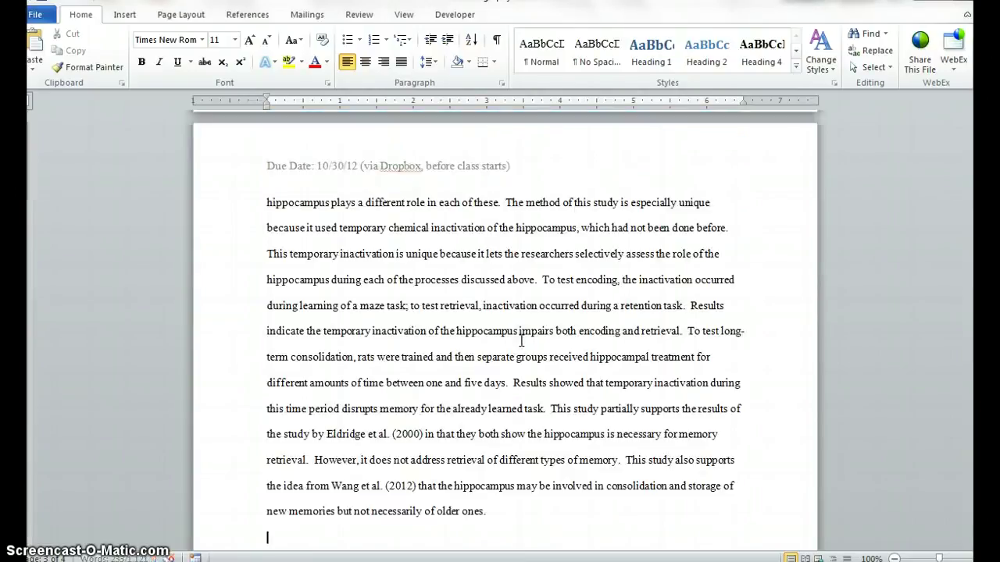
scroll(345, 388, up, 10)
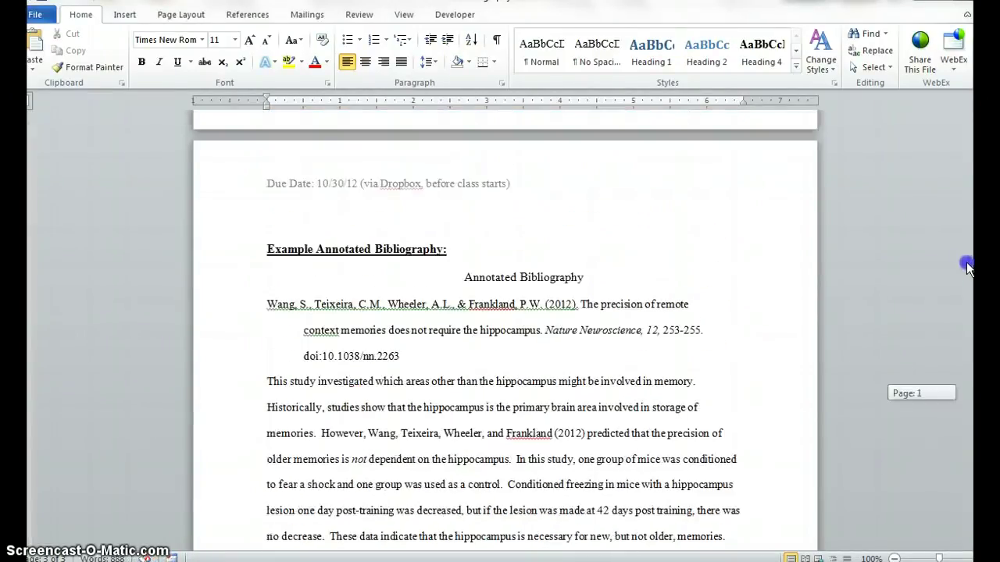
click(266, 391)
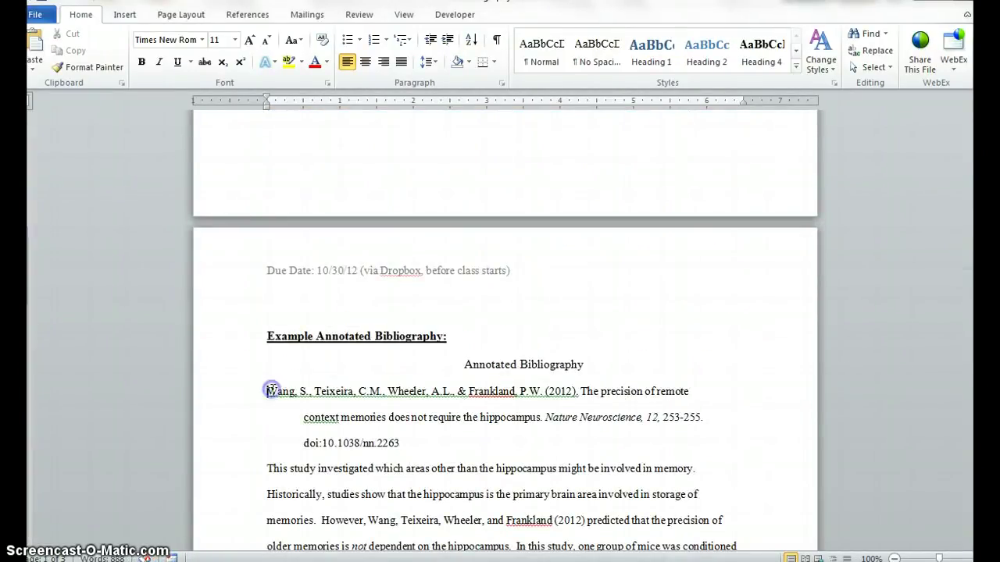
key(ctrl+v)
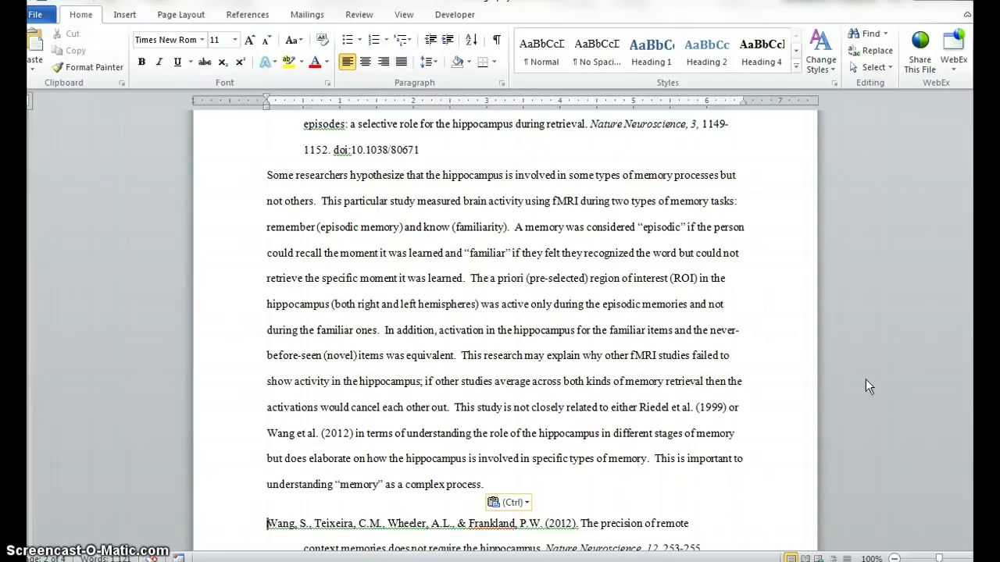
Move the 1999 entry on reversible neural inactivation with its annotation above the 2012 entry, and add a blank line between the two
scroll(866, 379, down, 9)
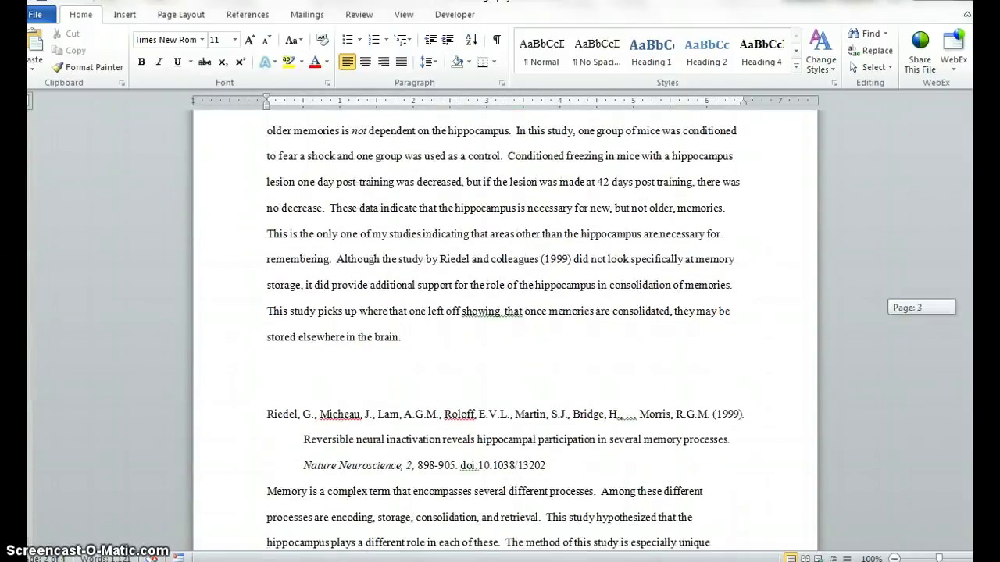
click(262, 412)
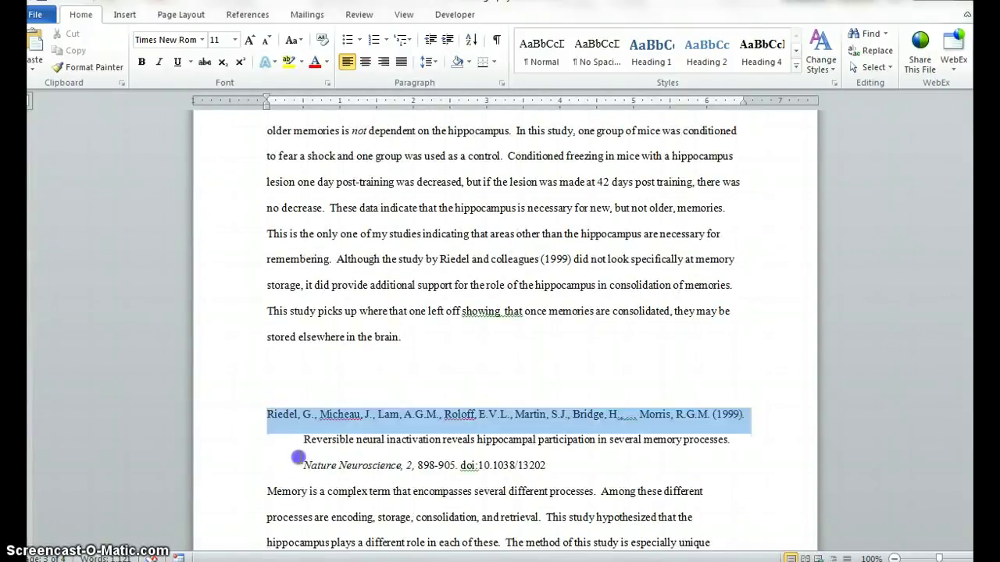
drag(298, 458, 609, 500)
key(Delete)
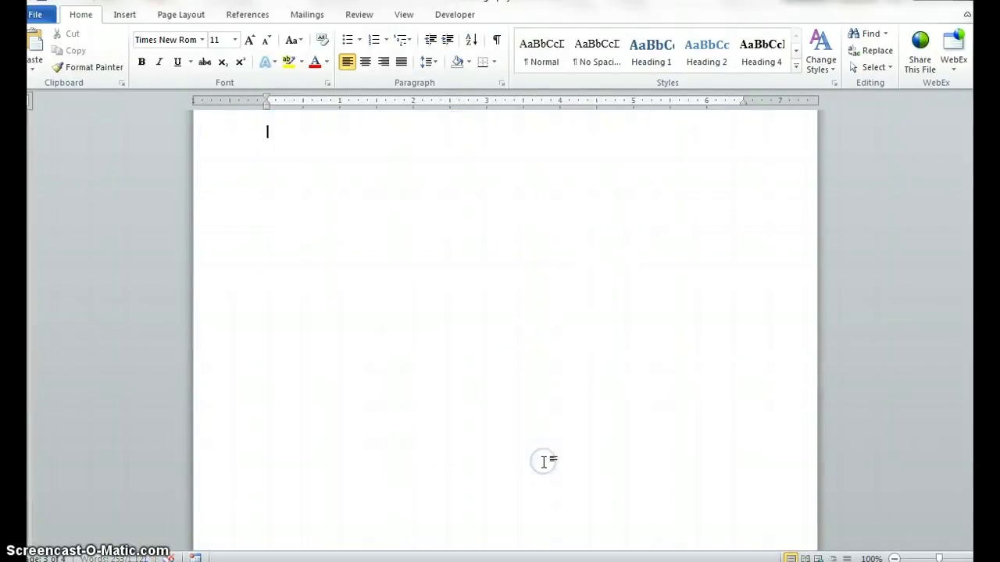
scroll(453, 346, up, 10)
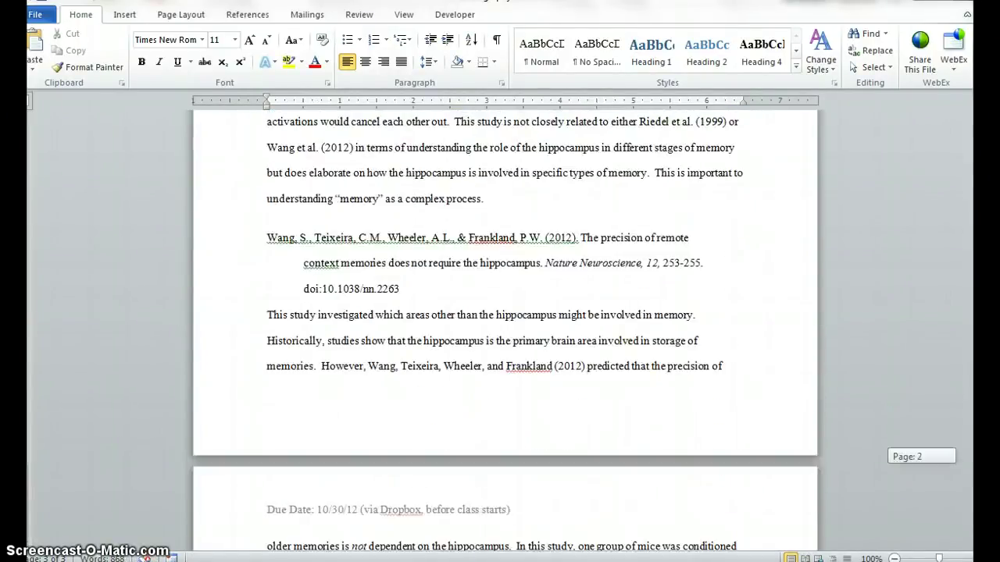
click(267, 307)
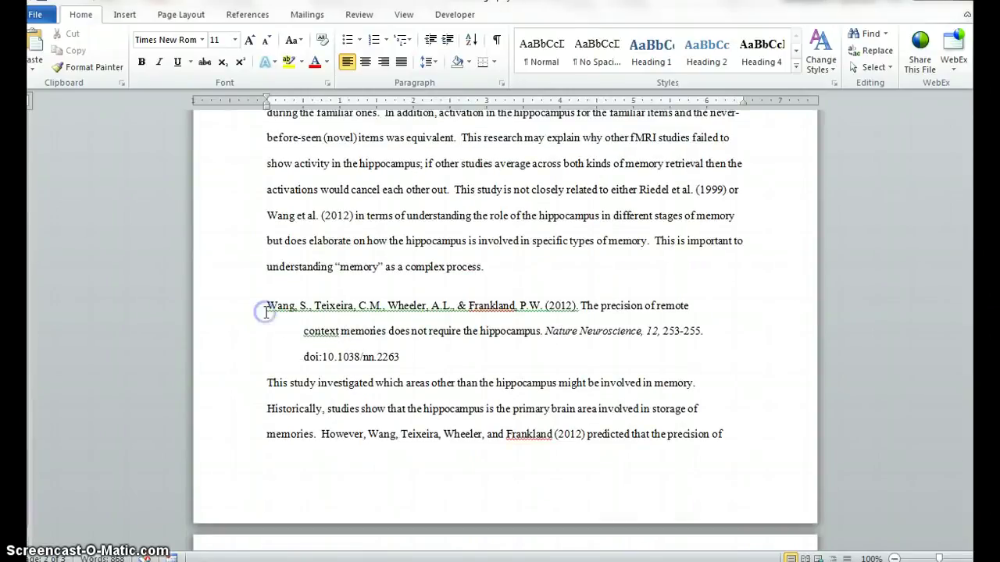
key(ctrl+v)
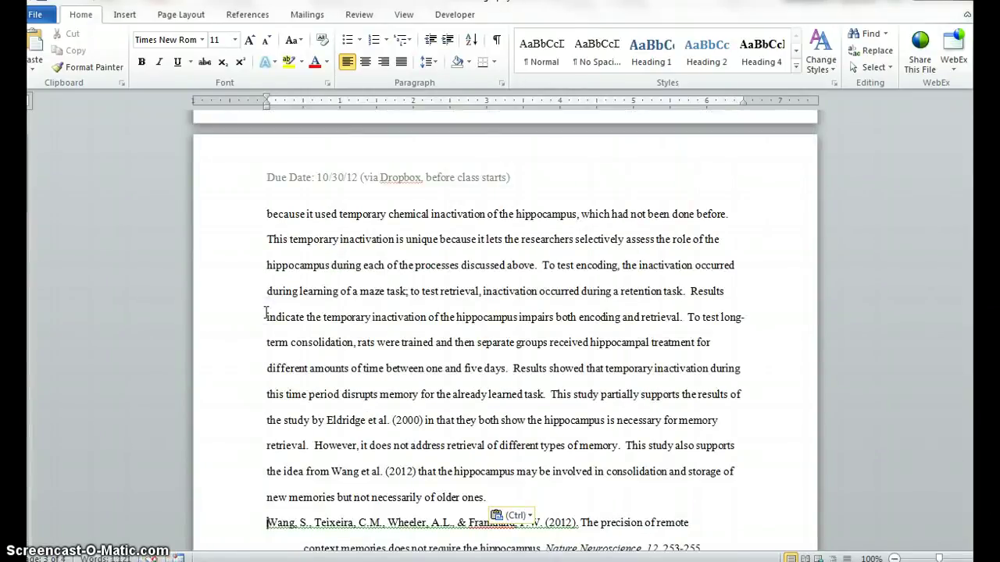
key(Return)
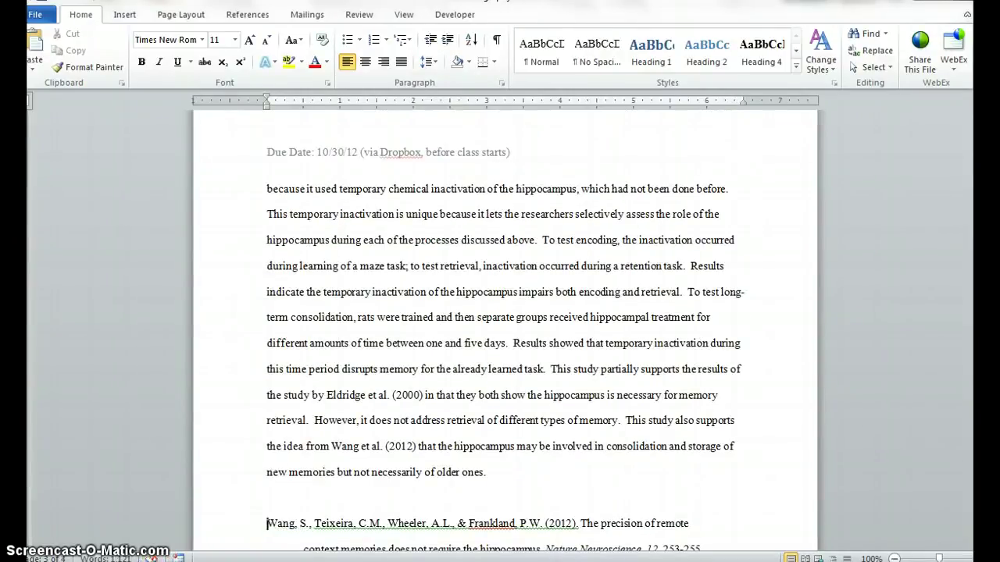
mouse_move(967, 343)
mouse_down()
mouse_move(967, 285)
mouse_move(952, 259)
mouse_up()
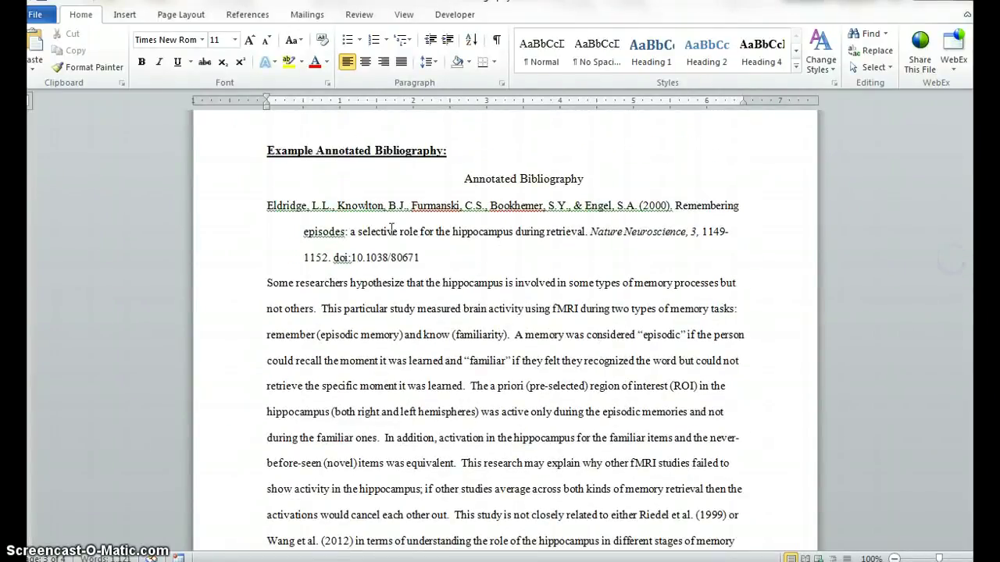
click(265, 205)
drag(266, 207, 278, 206)
click(337, 227)
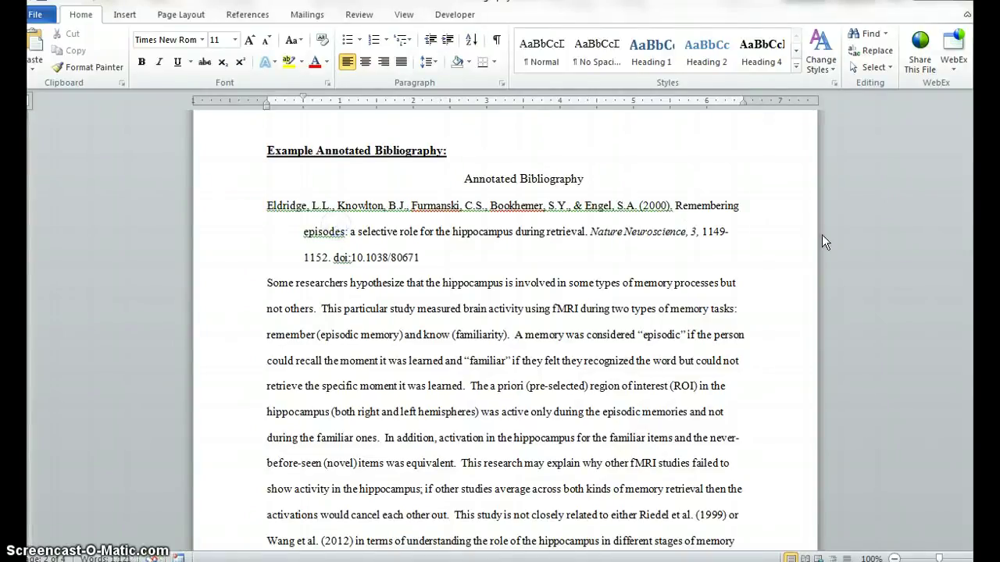
Check the alphabetical order of the reordered entries by first author's last name, from the 2000 entry through the 2012 entry's annotation
scroll(504, 312, down, 5)
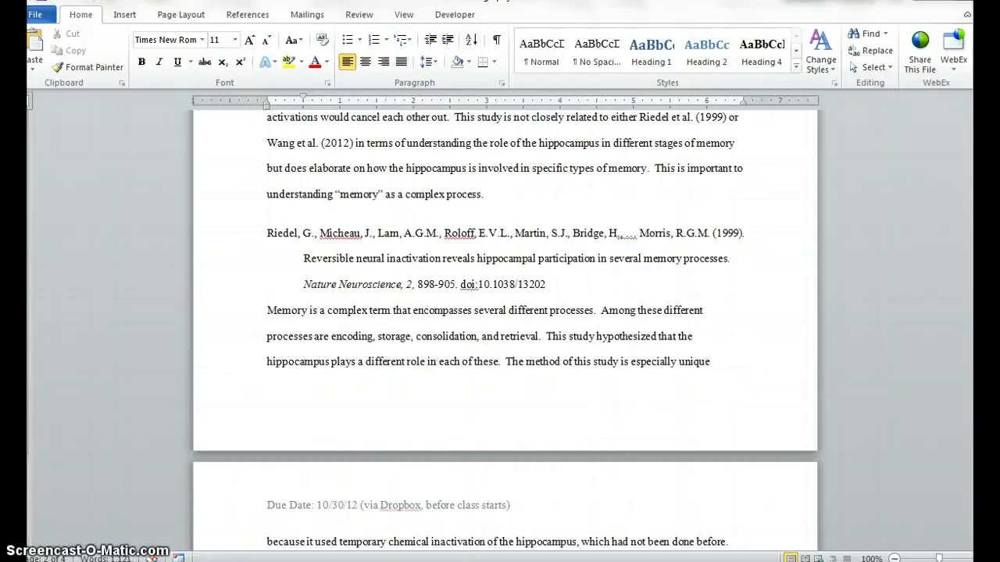
drag(267, 238, 290, 239)
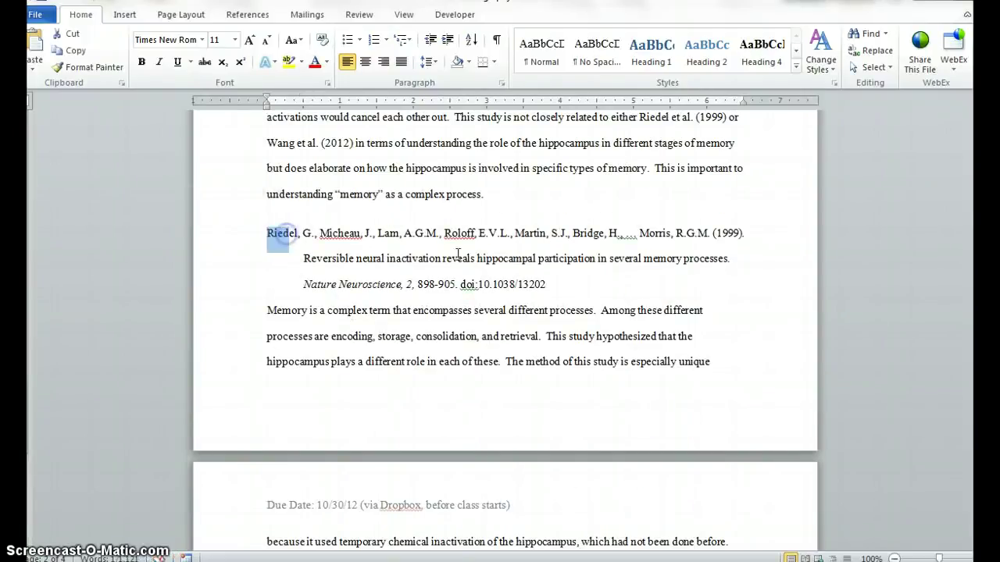
scroll(865, 327, down, 7)
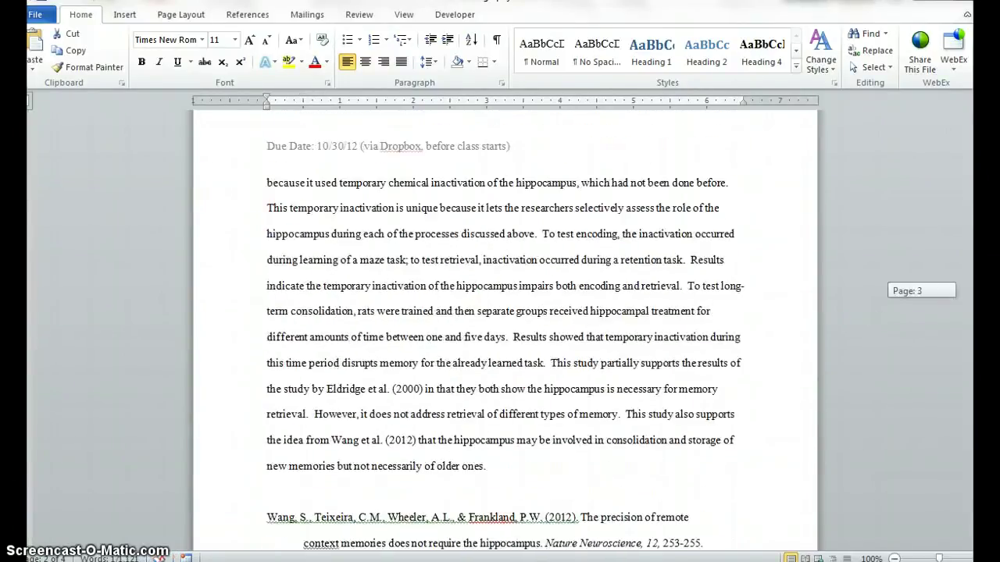
drag(268, 376, 295, 376)
click(353, 361)
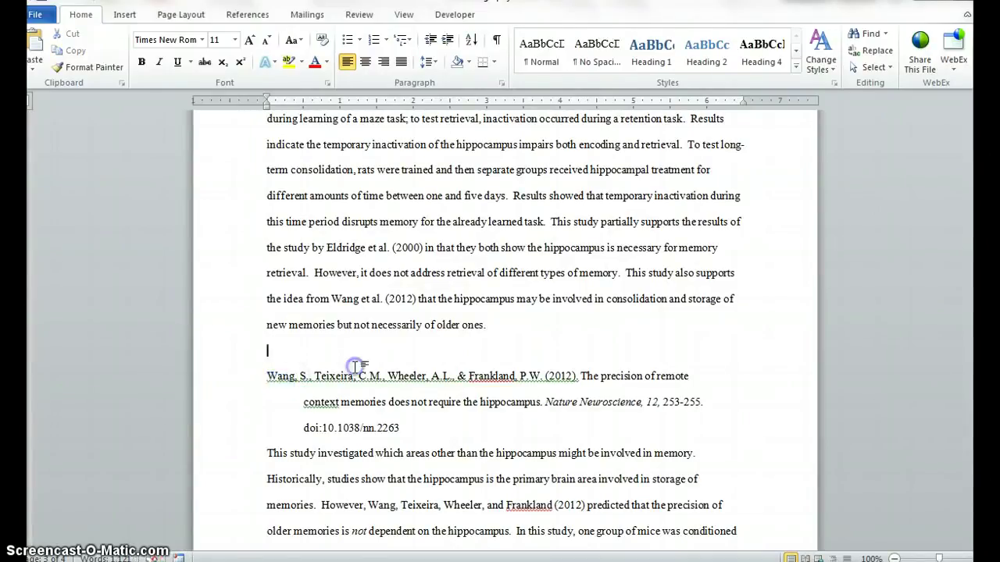
scroll(505, 328, down, 10)
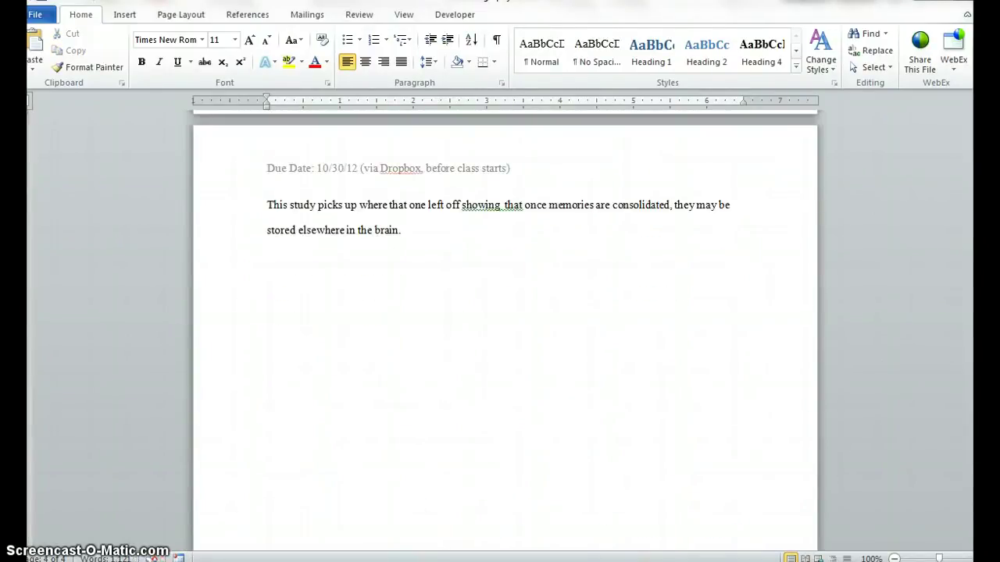
Review the full citation of the 2000 entry on remembering episodes, from its author list to the DOI, at the start of the example
scroll(796, 442, up, 10)
scroll(966, 260, up, 10)
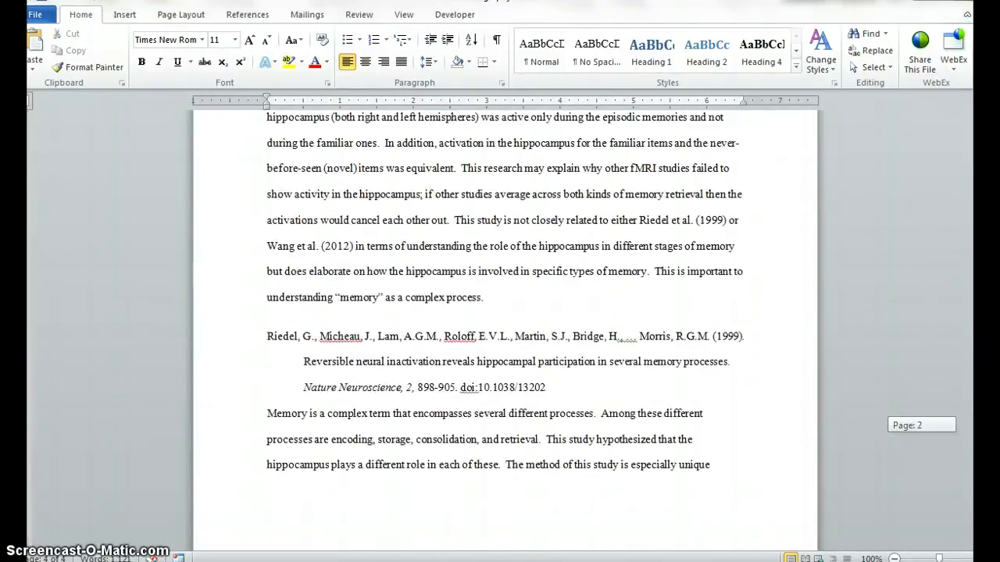
drag(966, 260, 966, 257)
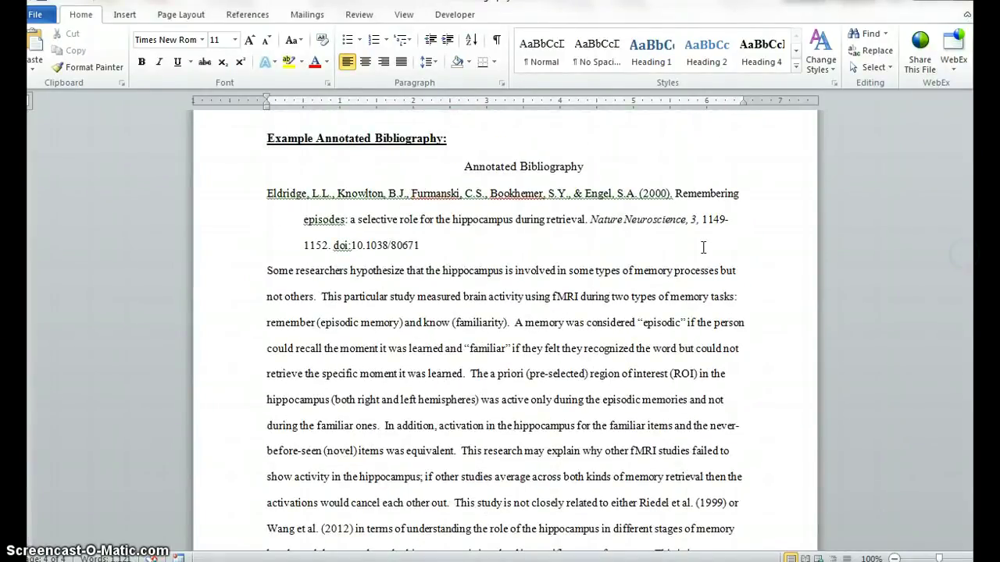
drag(421, 246, 279, 199)
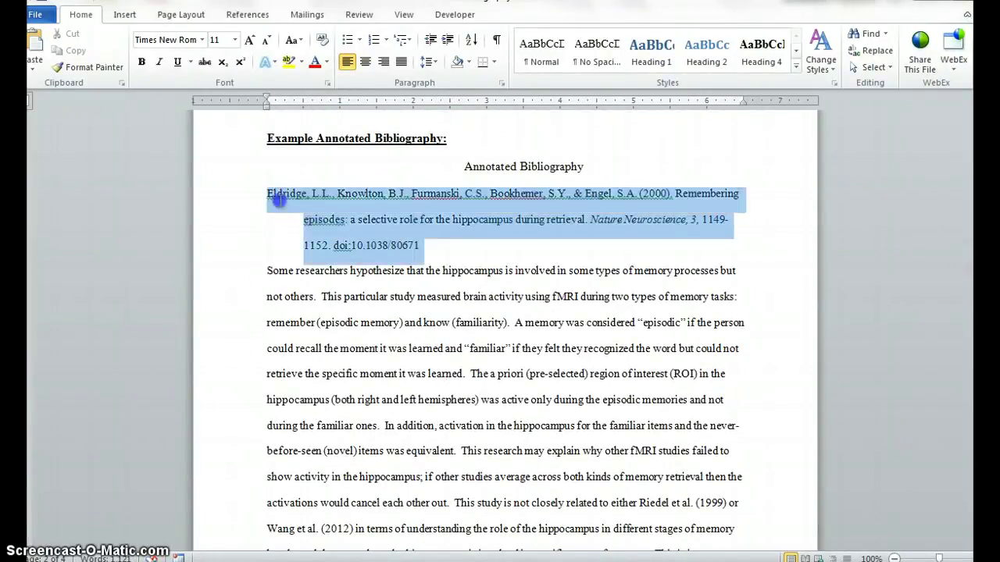
click(437, 257)
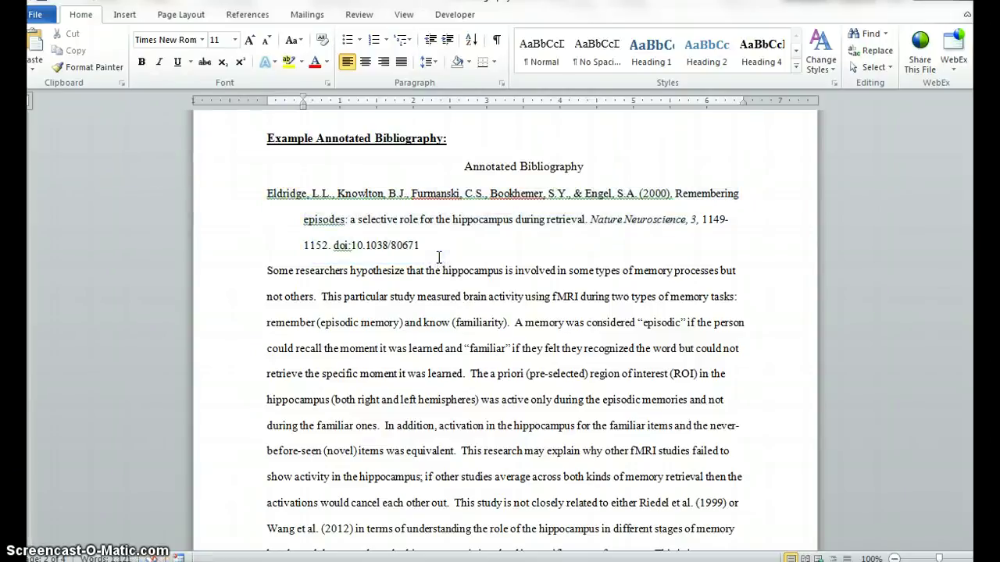